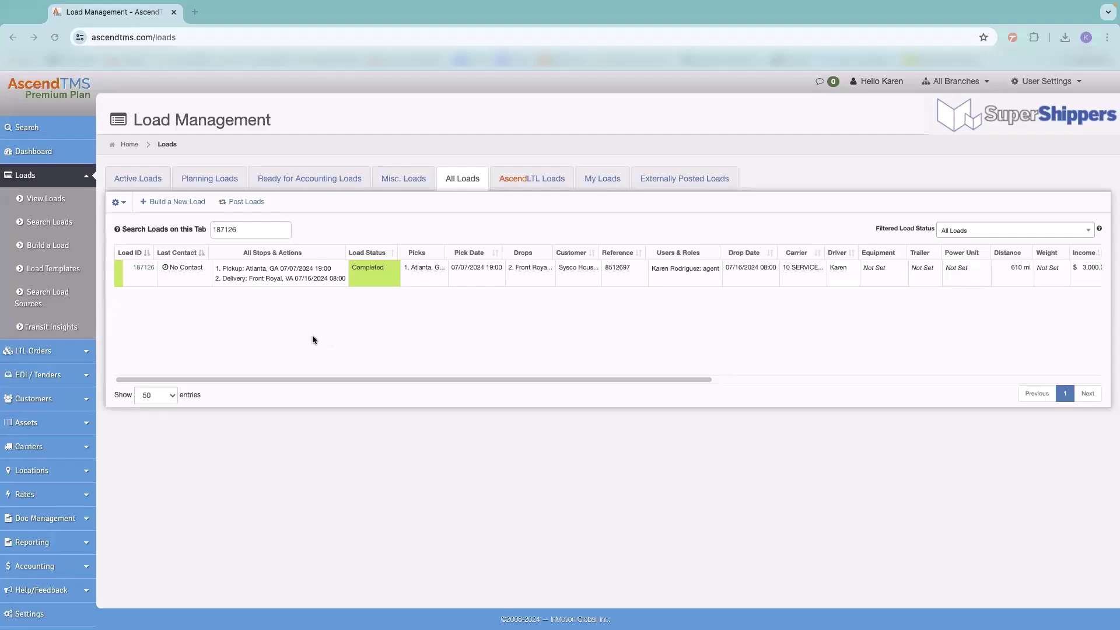
- Open load 187126 for editing, check its Financials, and view its attached load documents
{"action": "right_click", "coordinate": [473, 279]}
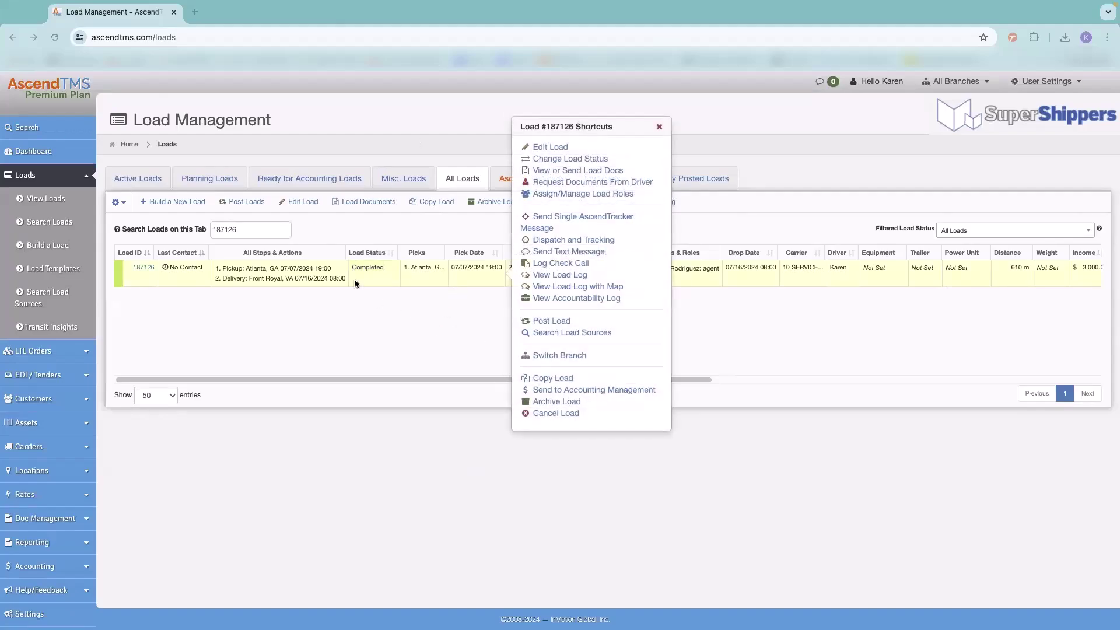
{"action": "left_click", "coordinate": [182, 276]}
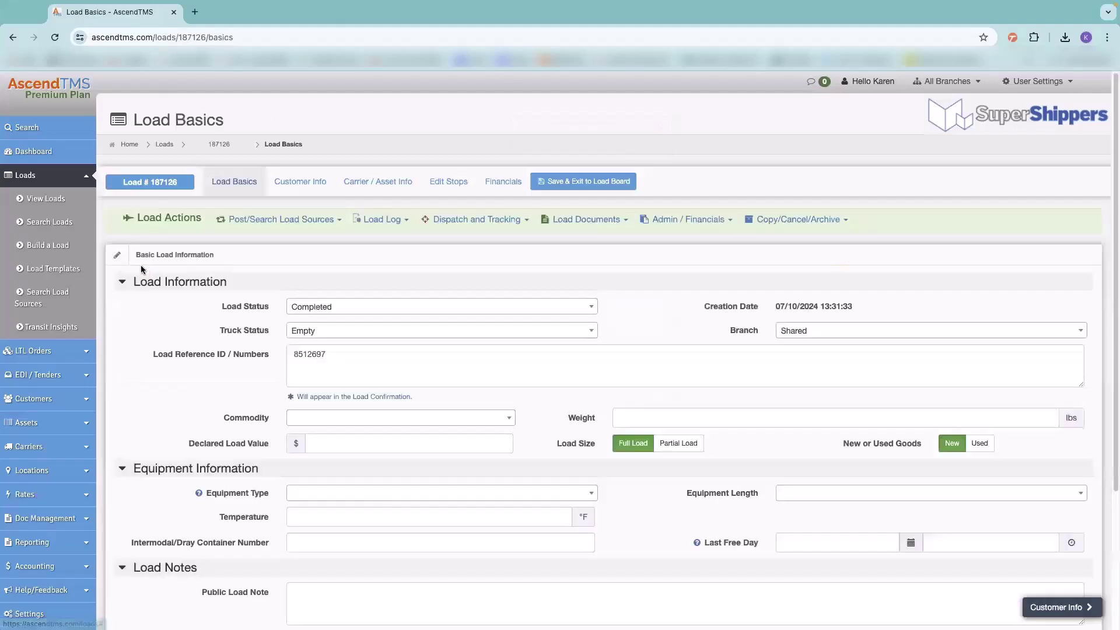
{"action": "left_click", "coordinate": [690, 221]}
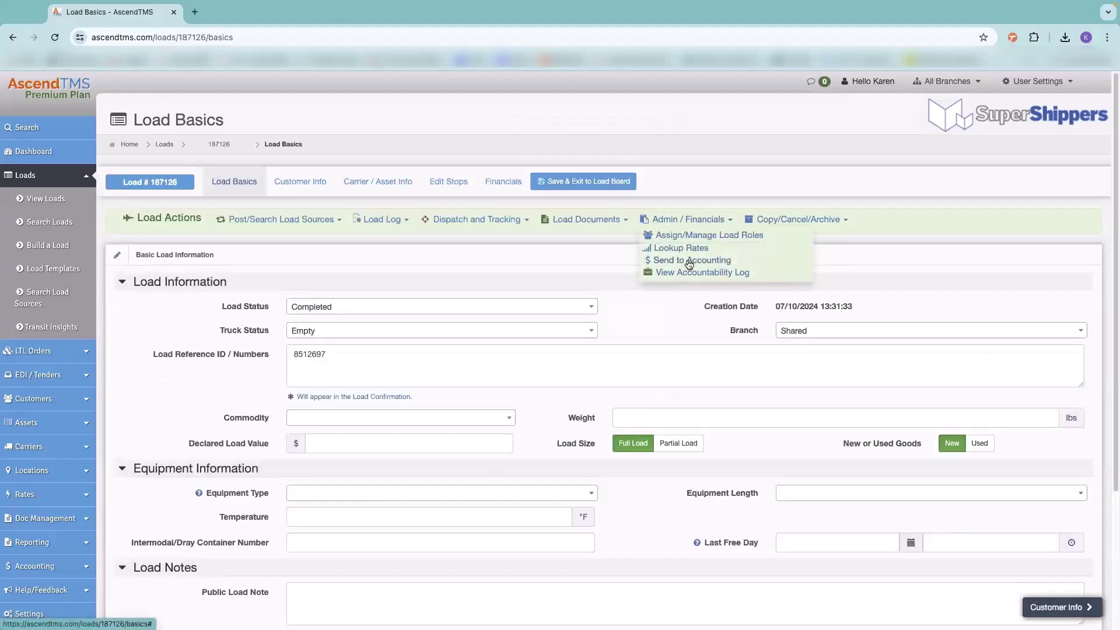
{"action": "left_click", "coordinate": [502, 183]}
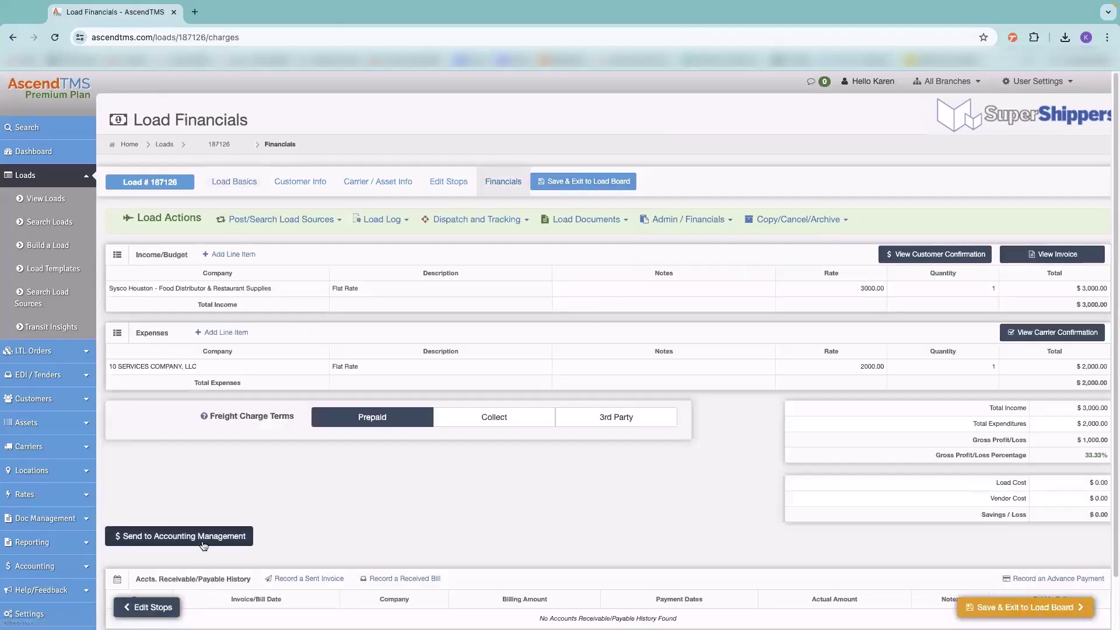
{"action": "left_click", "coordinate": [611, 234]}
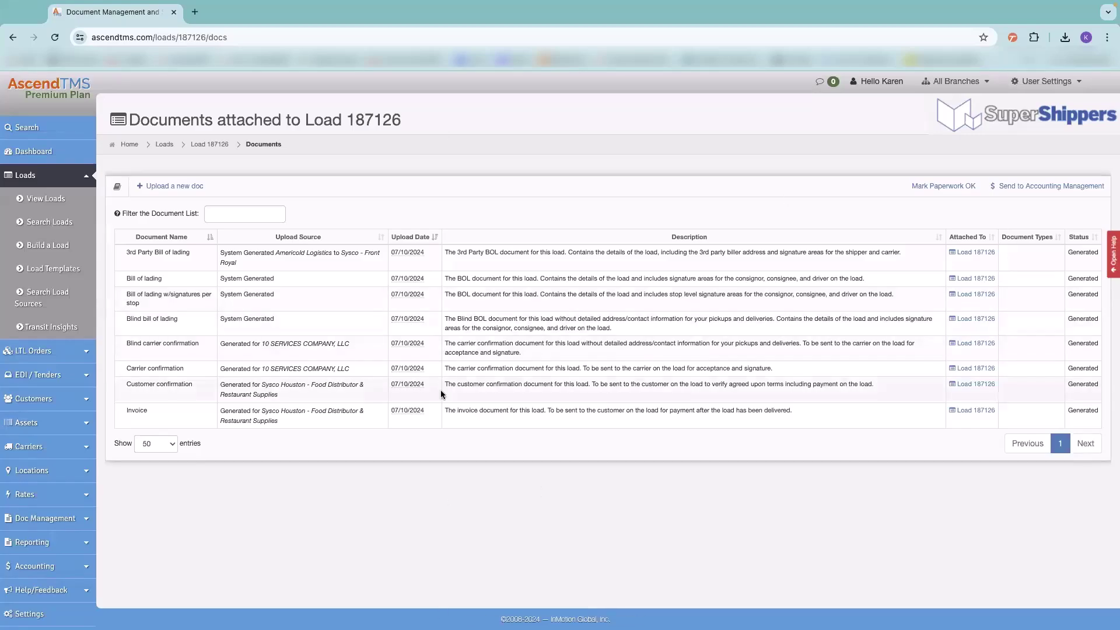
- Pick the newest screenshot from the Documents folder as a new load document
{"action": "left_click", "coordinate": [168, 185]}
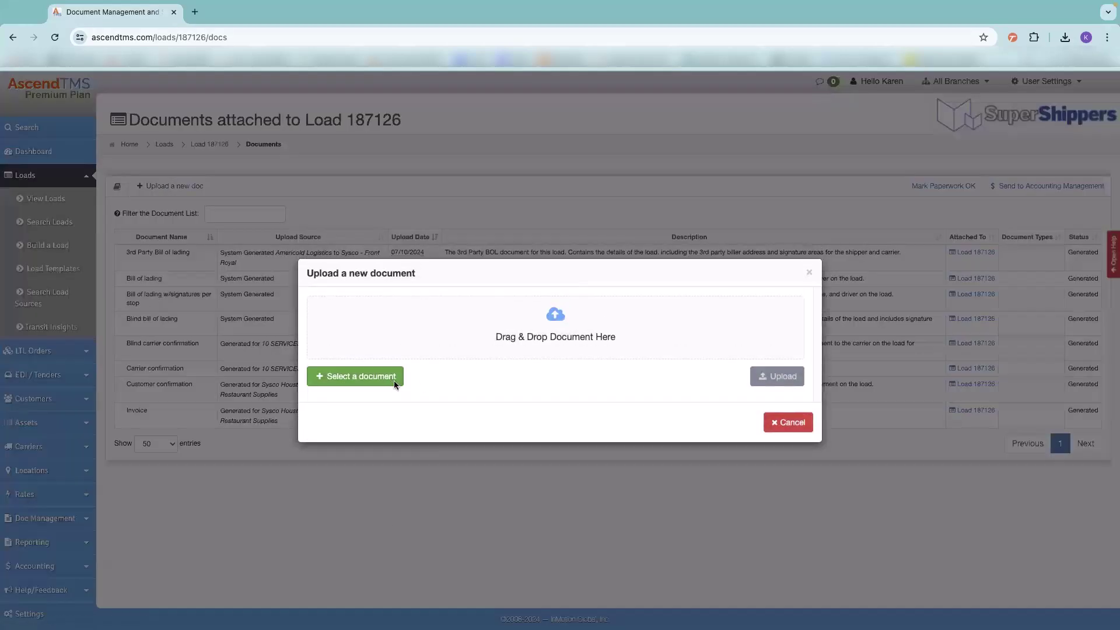
{"action": "left_click", "coordinate": [394, 381]}
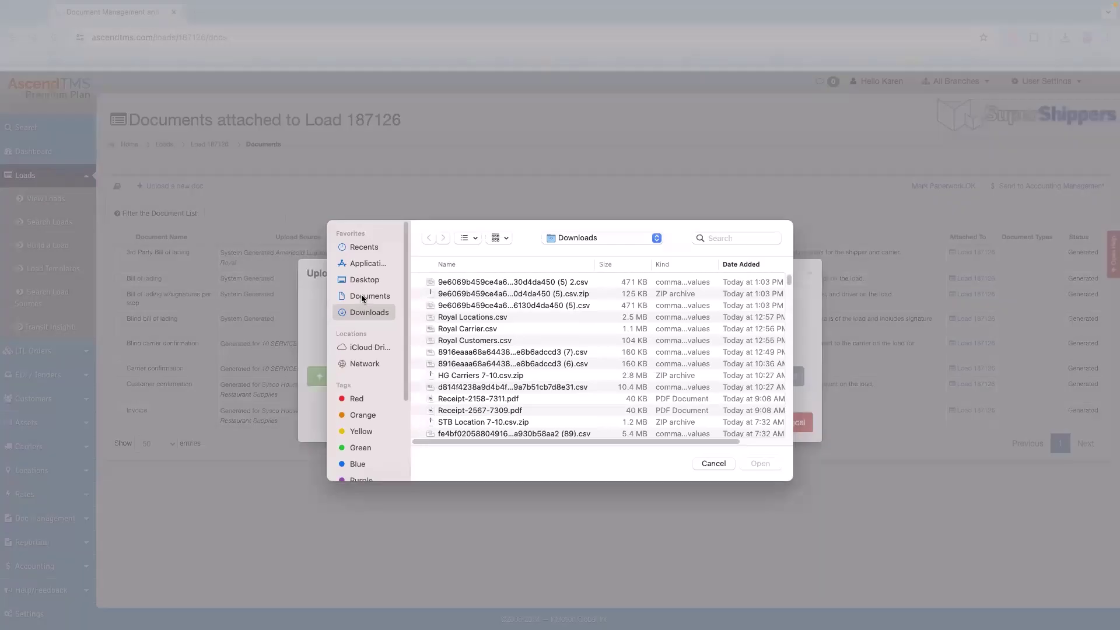
{"action": "left_click", "coordinate": [362, 297]}
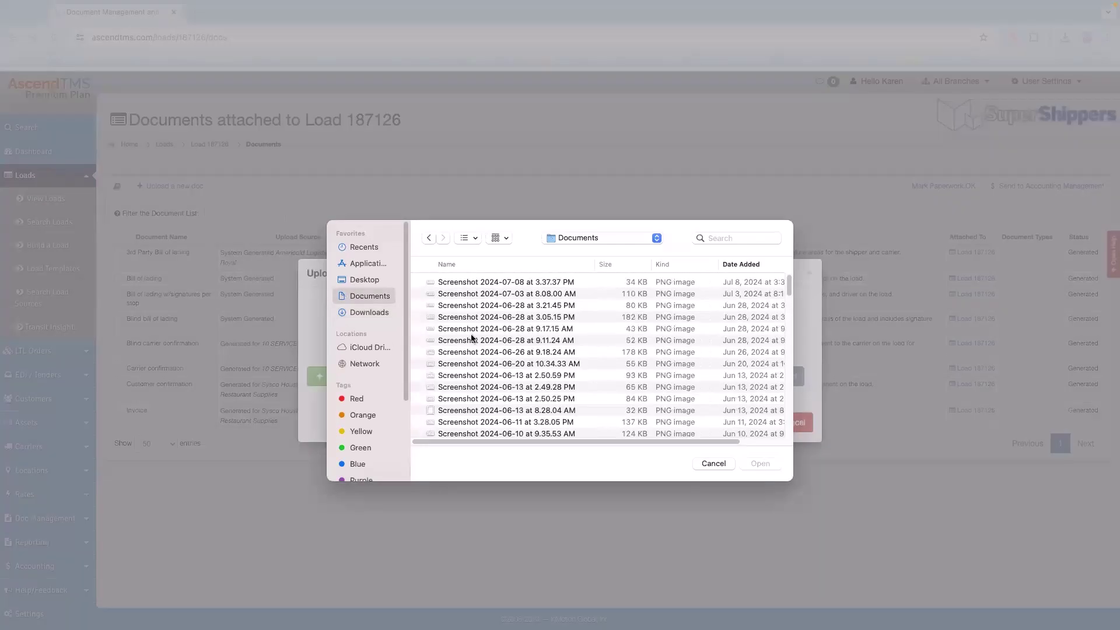
{"action": "left_click", "coordinate": [485, 284]}
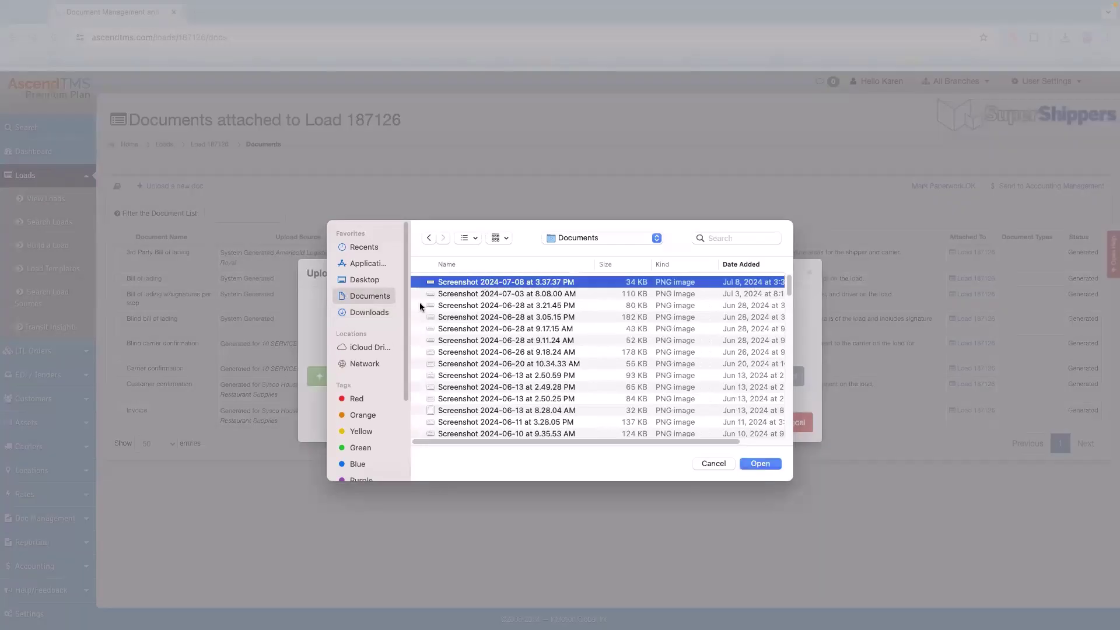
{"action": "left_click", "coordinate": [771, 463]}
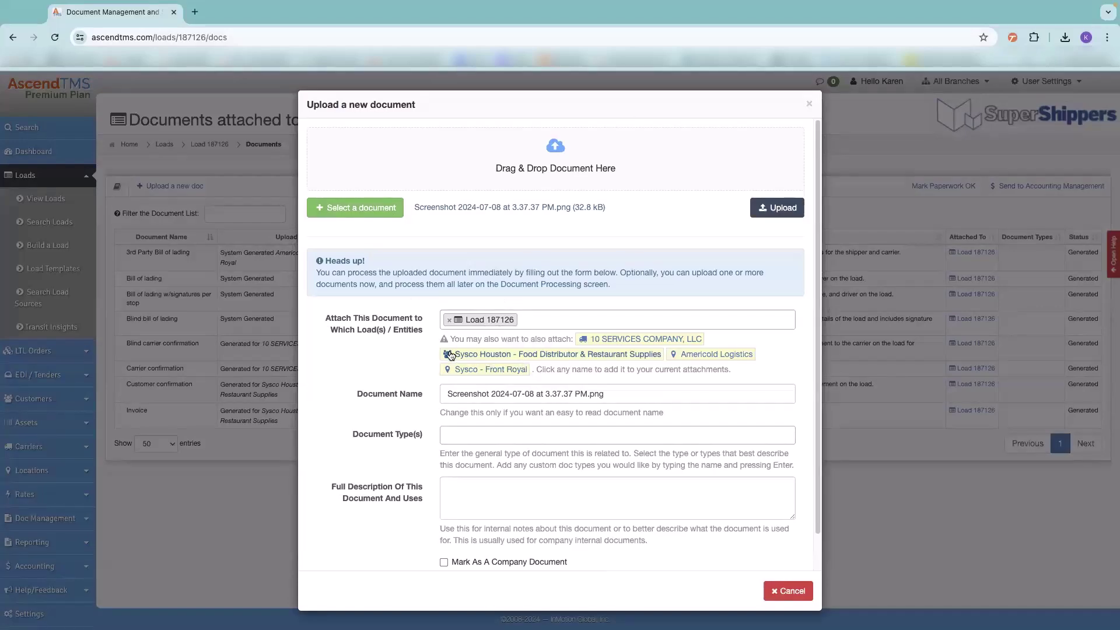
- Tag the screenshot to Sysco Houston as a BOL (Bill Of Lading) and upload it
{"action": "left_click", "coordinate": [494, 356]}
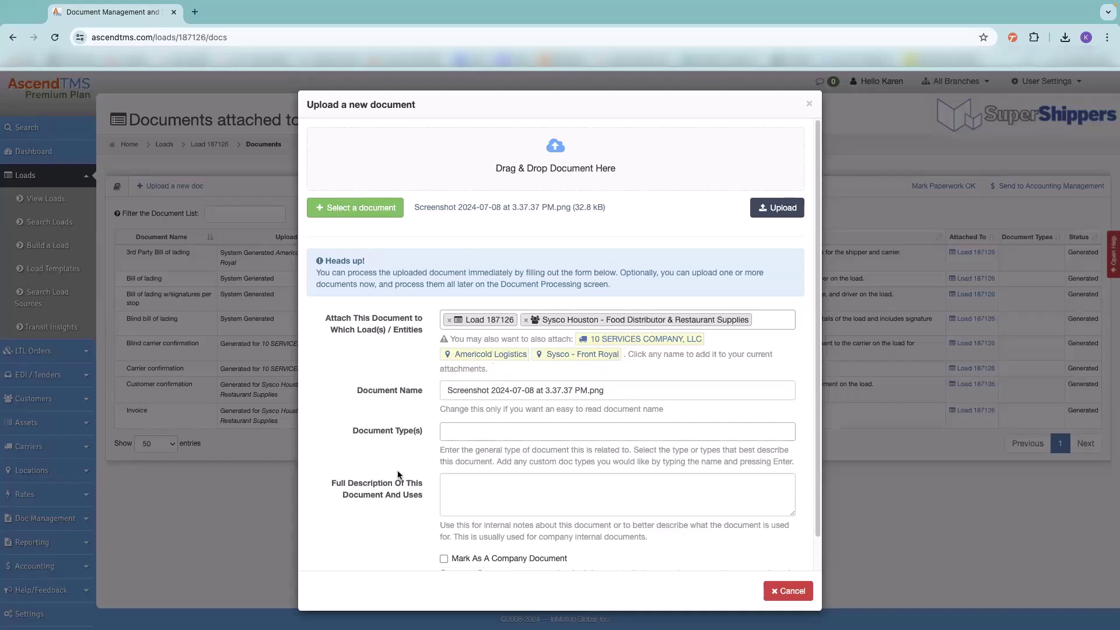
{"action": "left_click", "coordinate": [455, 431]}
{"action": "left_click", "coordinate": [470, 507]}
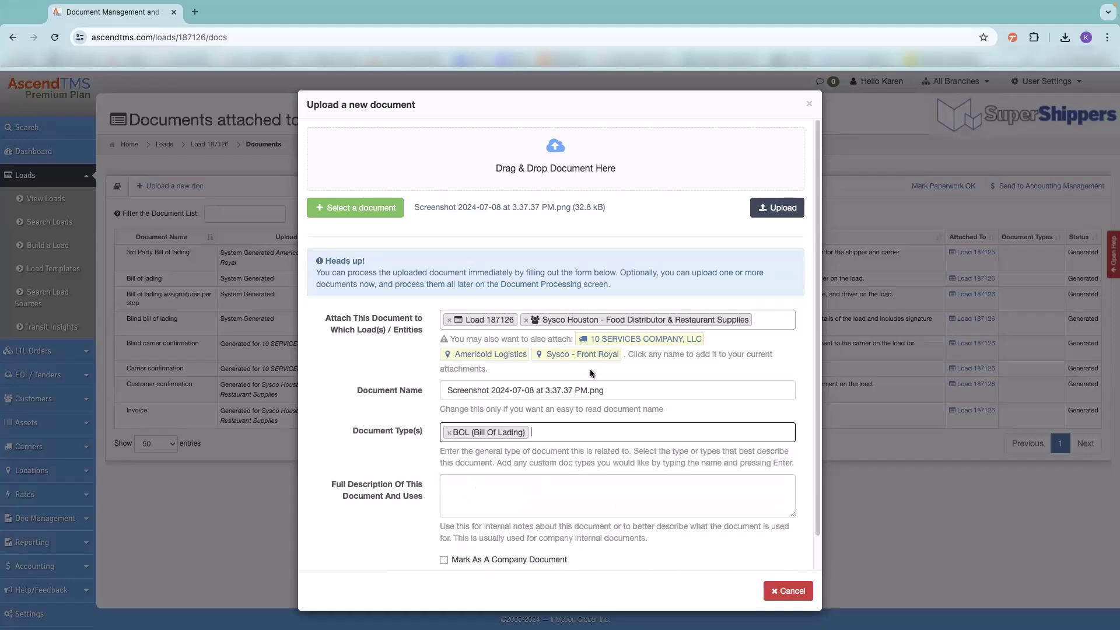
{"action": "left_click", "coordinate": [769, 208]}
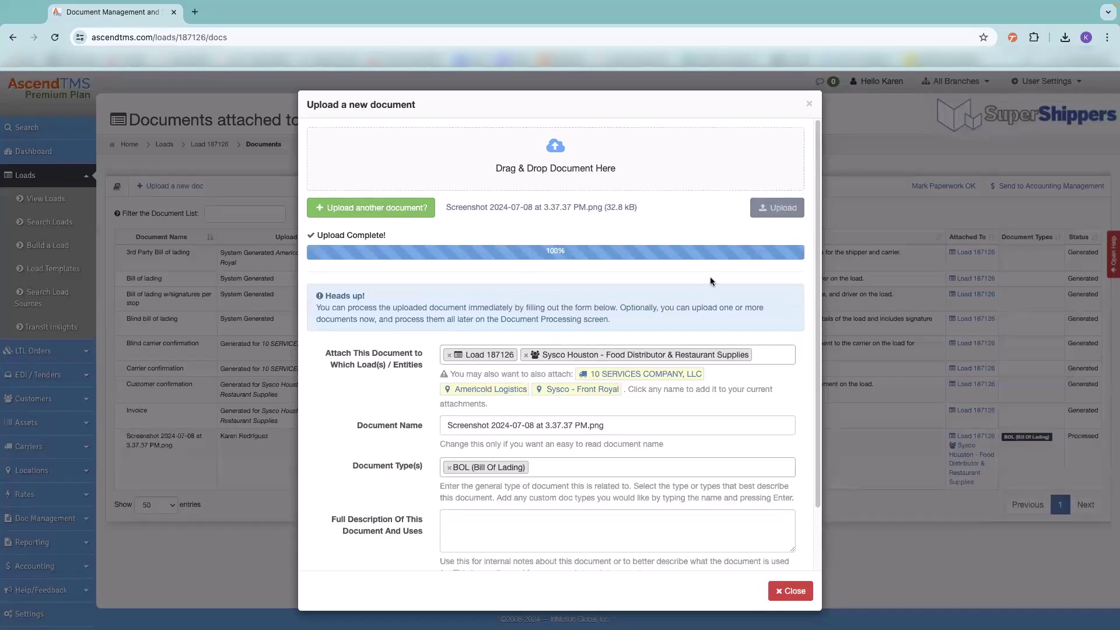
{"action": "left_click", "coordinate": [792, 591]}
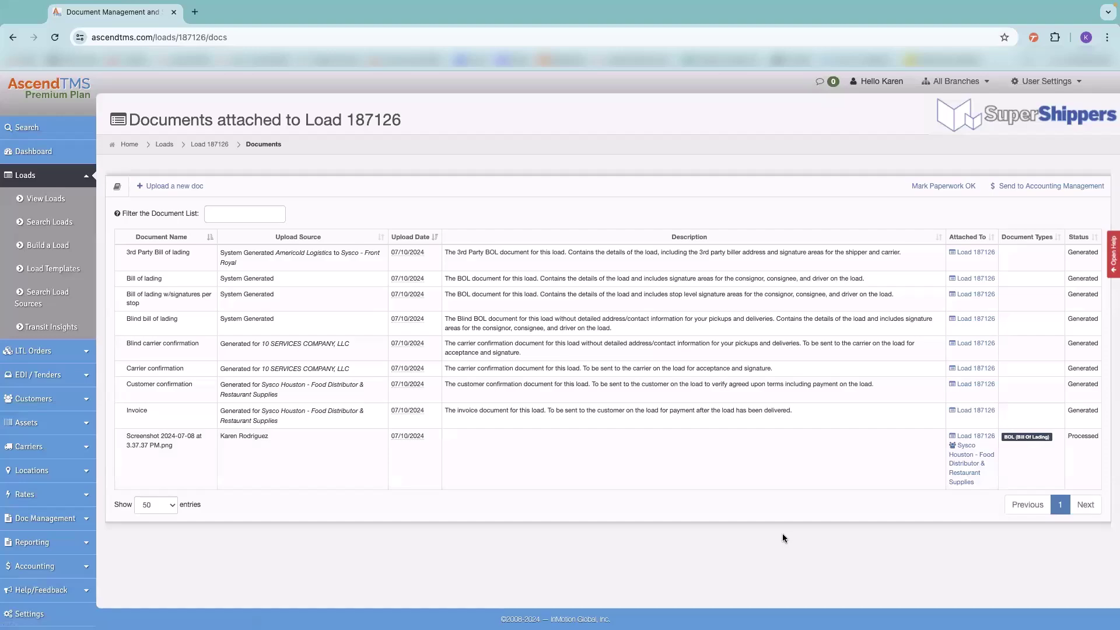
- Upload the newest screenshot to load 187126 a second time
{"action": "left_click", "coordinate": [174, 186]}
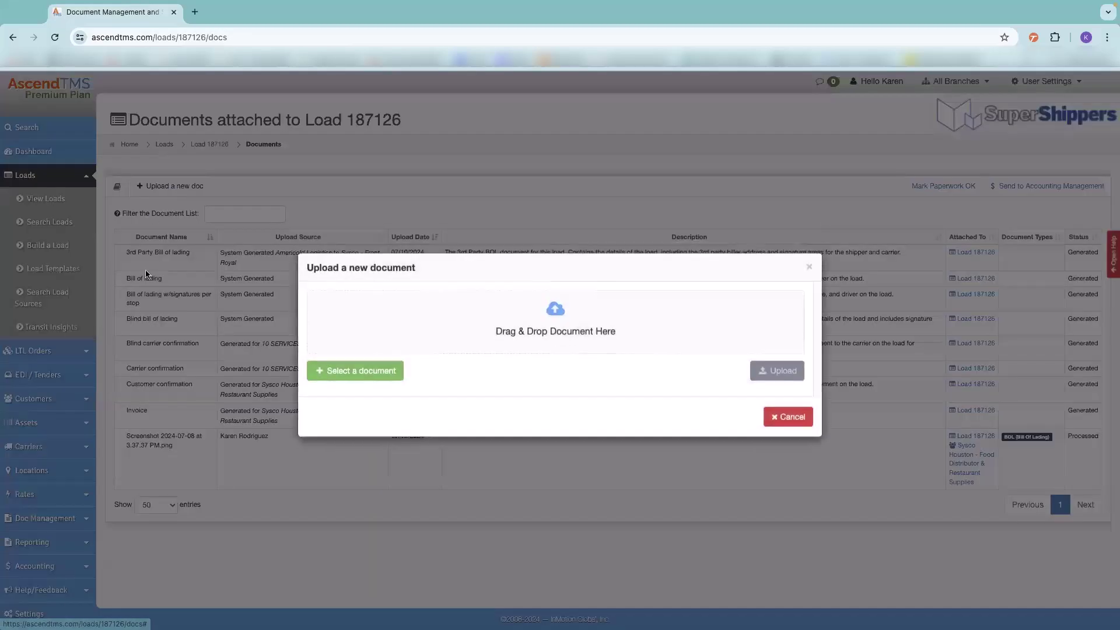
{"action": "left_click", "coordinate": [360, 376]}
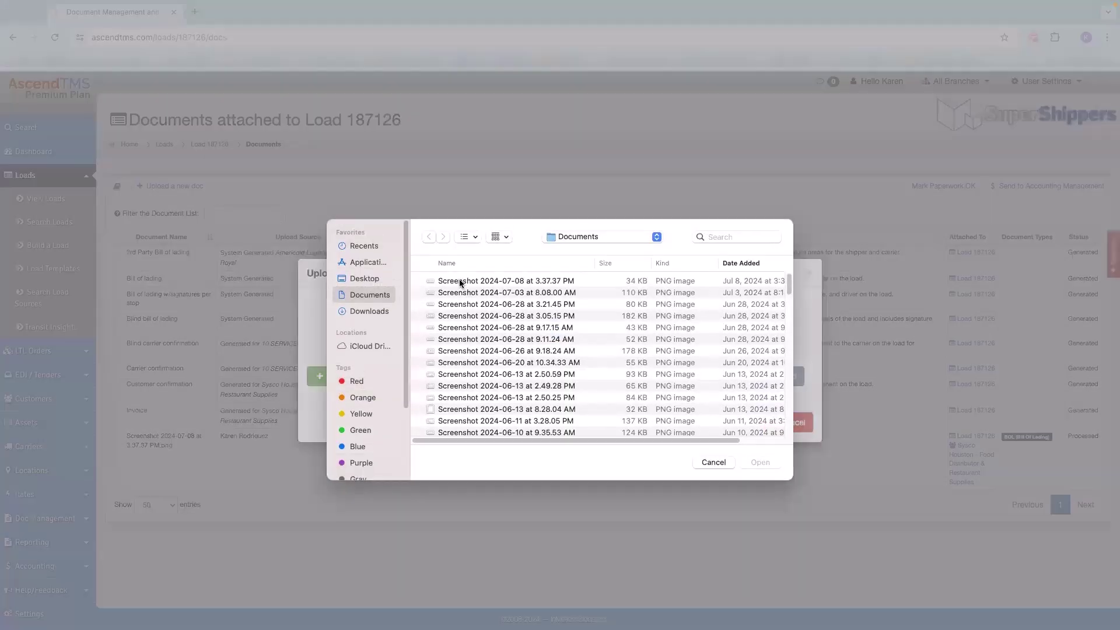
{"action": "left_click", "coordinate": [462, 282]}
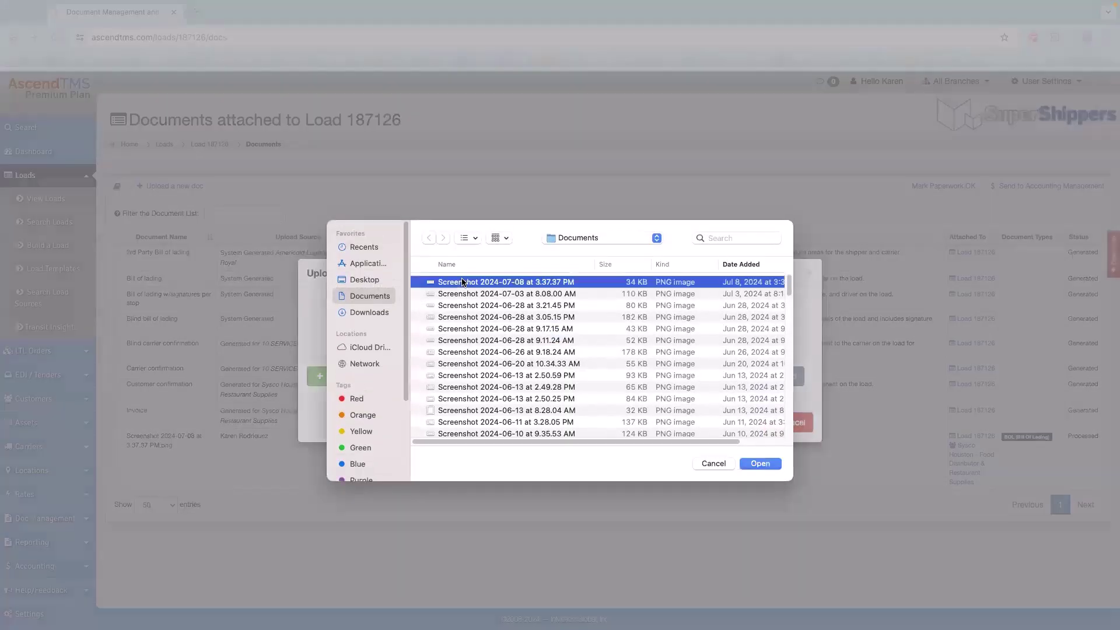
{"action": "left_click", "coordinate": [766, 467]}
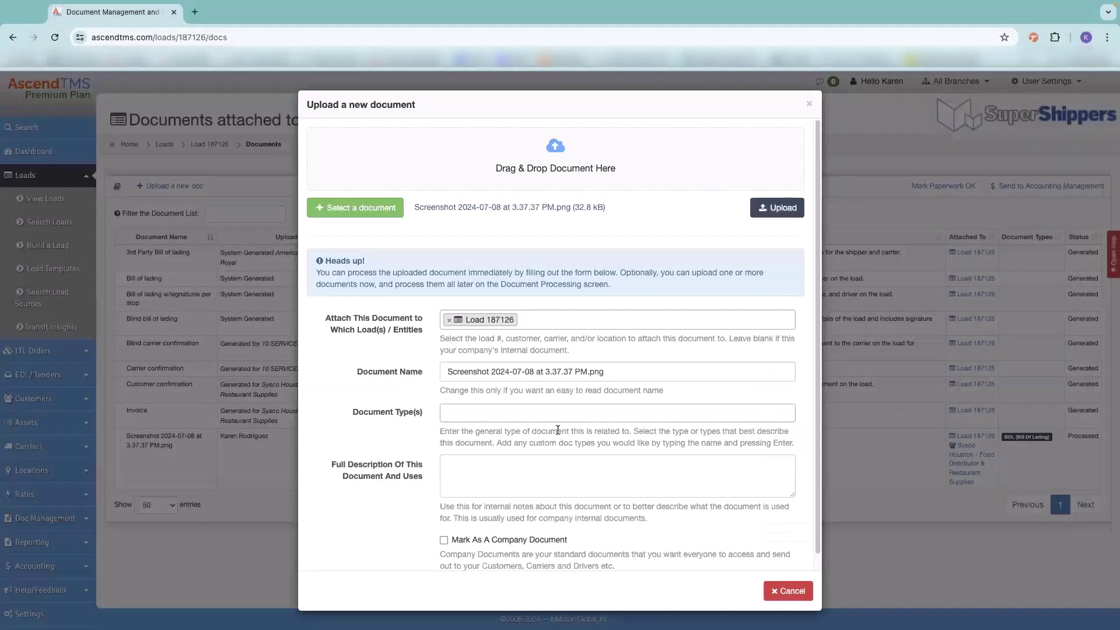
{"action": "left_click", "coordinate": [781, 213]}
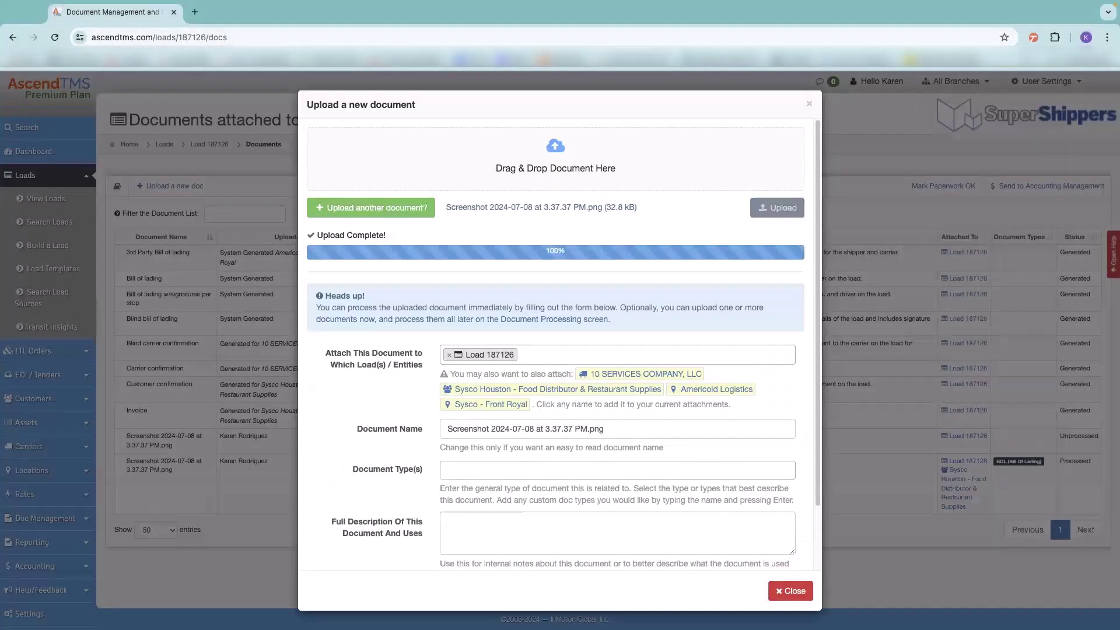
{"action": "left_click", "coordinate": [791, 591]}
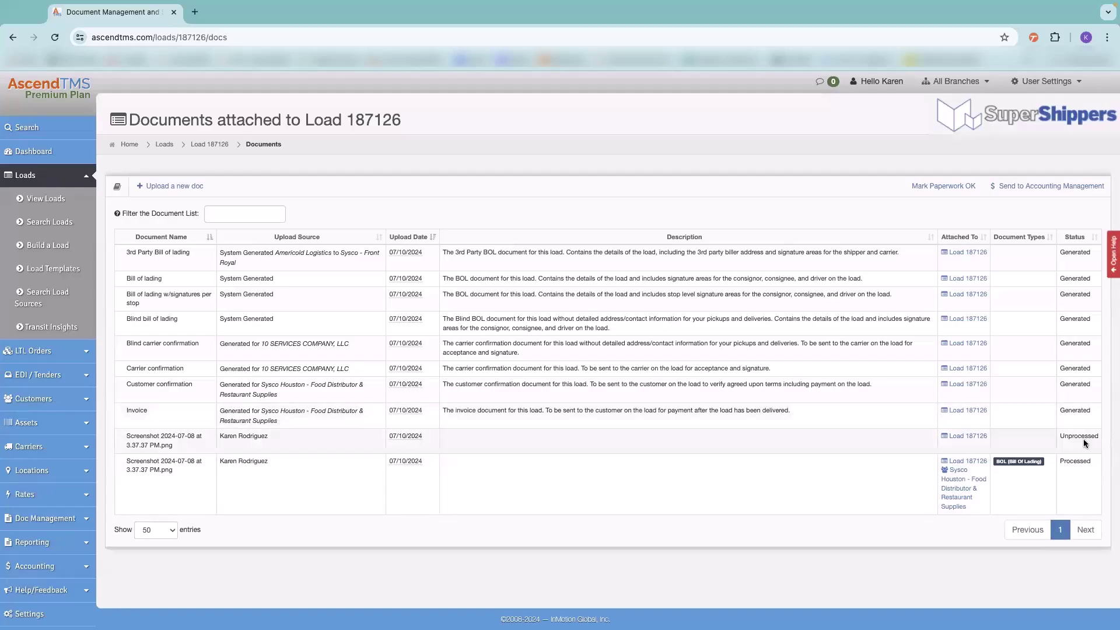
- Process the unprocessed screenshot: link Sysco Houston, set type POD (Proof Of Delivery), and save
{"action": "left_click", "coordinate": [467, 441]}
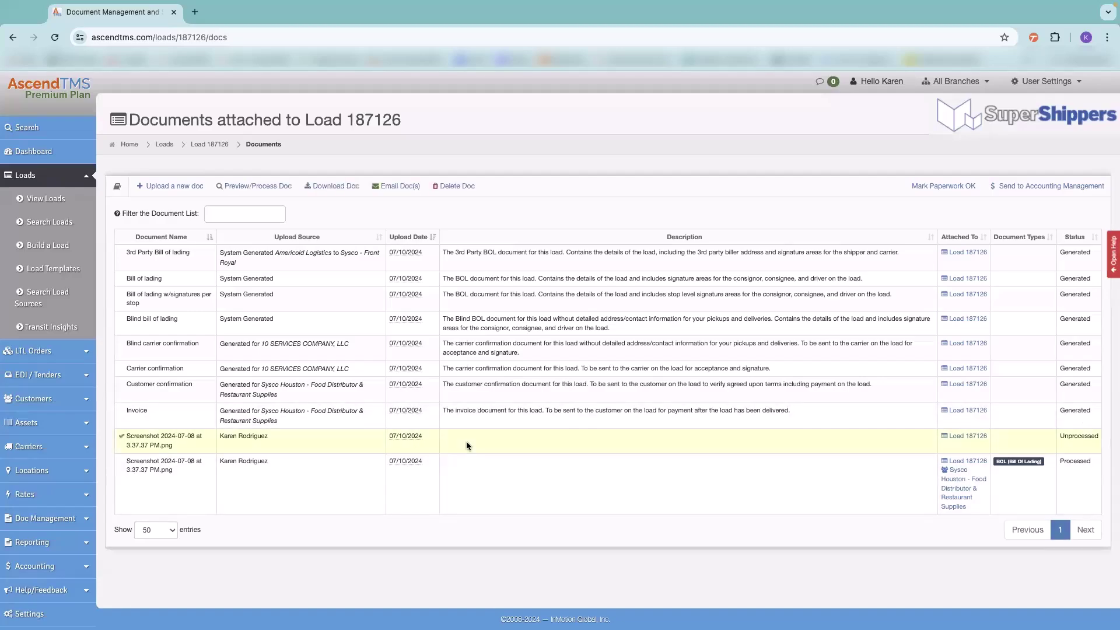
{"action": "left_click", "coordinate": [228, 186]}
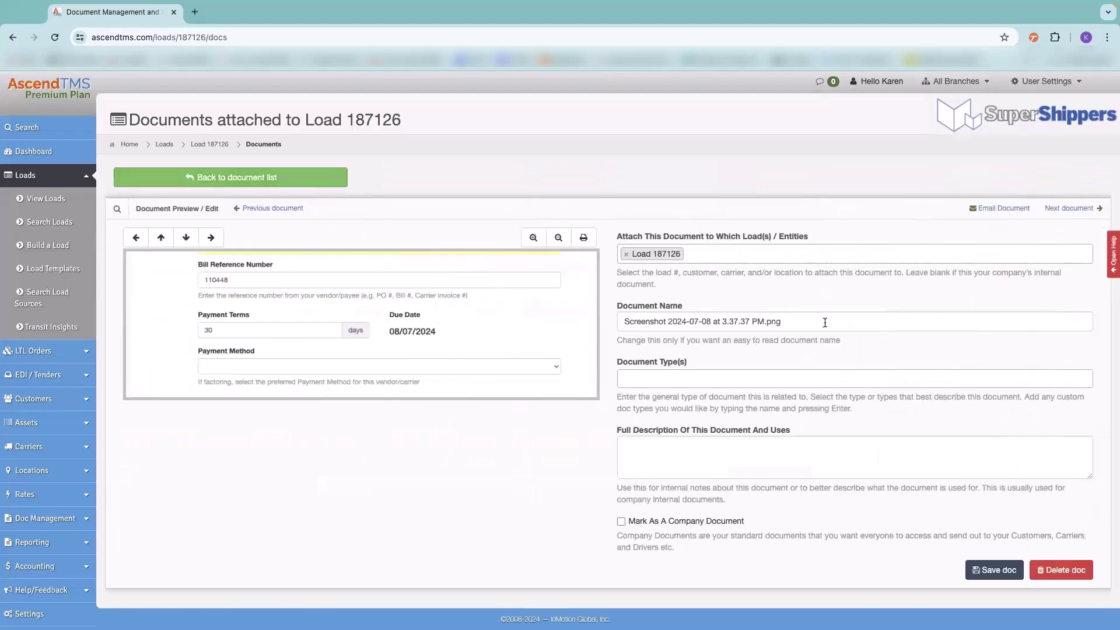
{"action": "left_click", "coordinate": [725, 255]}
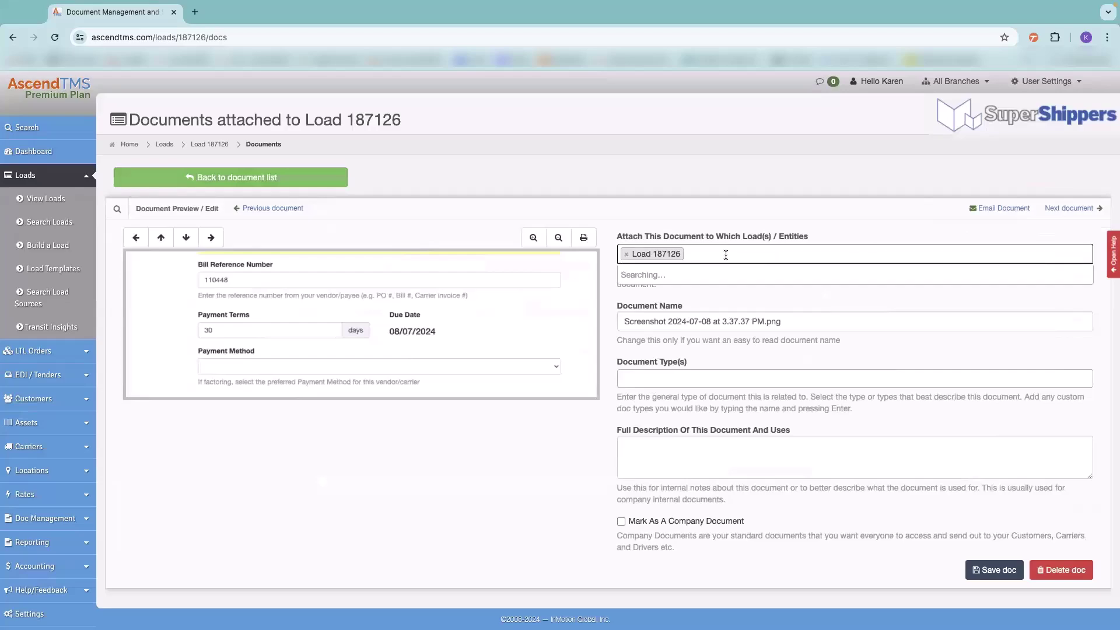
{"action": "type", "text": "sysco"}
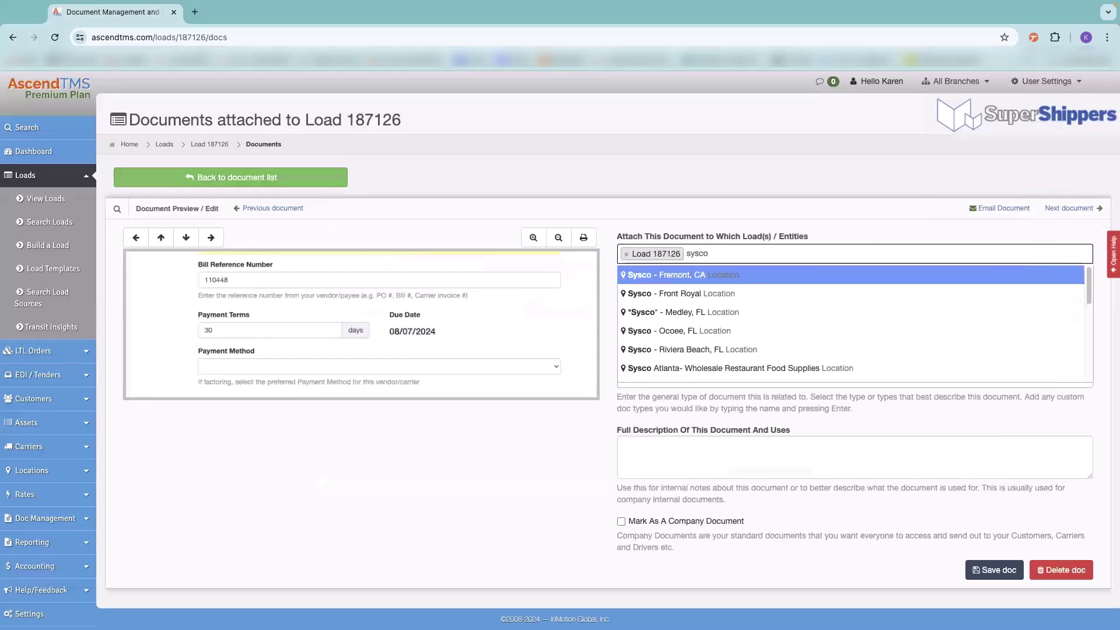
{"action": "scroll", "coordinate": [686, 334], "scroll_direction": "down", "scroll_amount": 1}
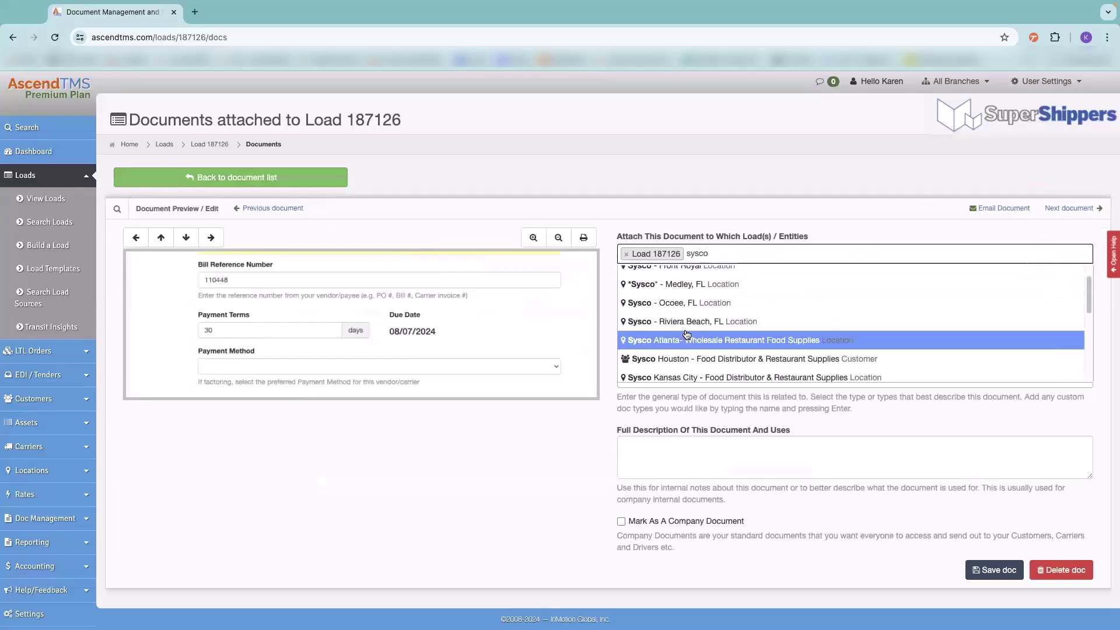
{"action": "left_click", "coordinate": [640, 360]}
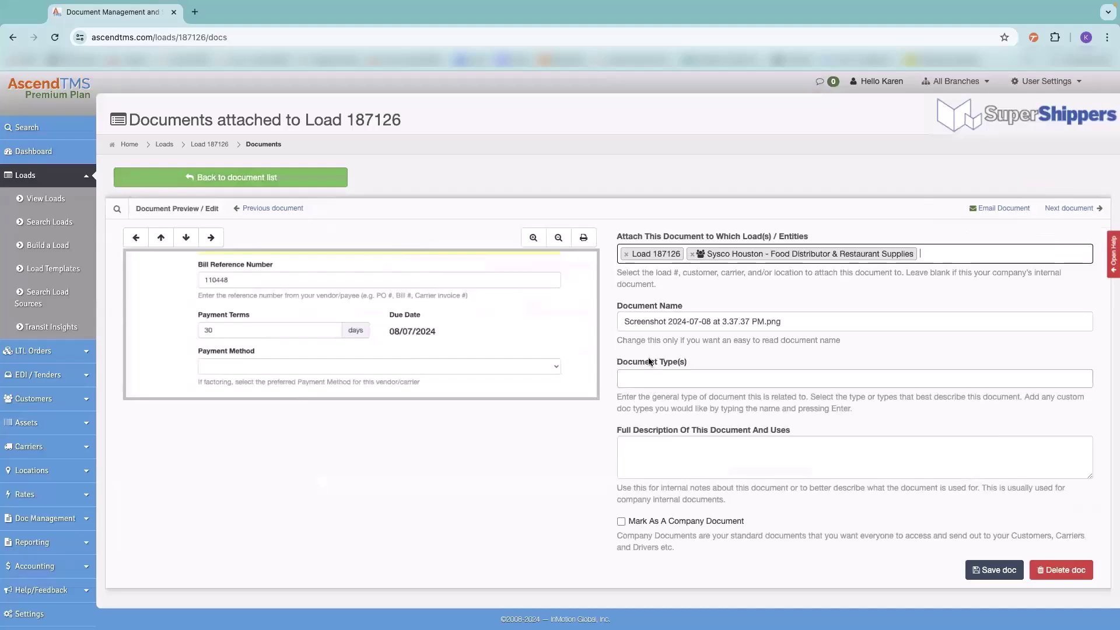
{"action": "left_click", "coordinate": [671, 378]}
{"action": "left_click", "coordinate": [675, 435]}
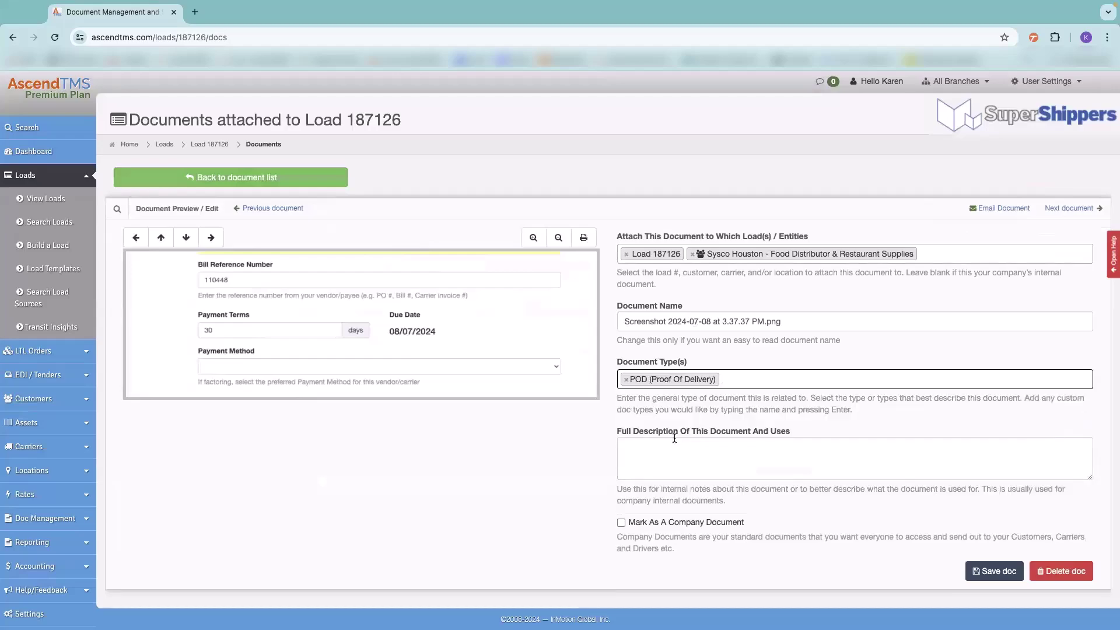
{"action": "left_click", "coordinate": [995, 574]}
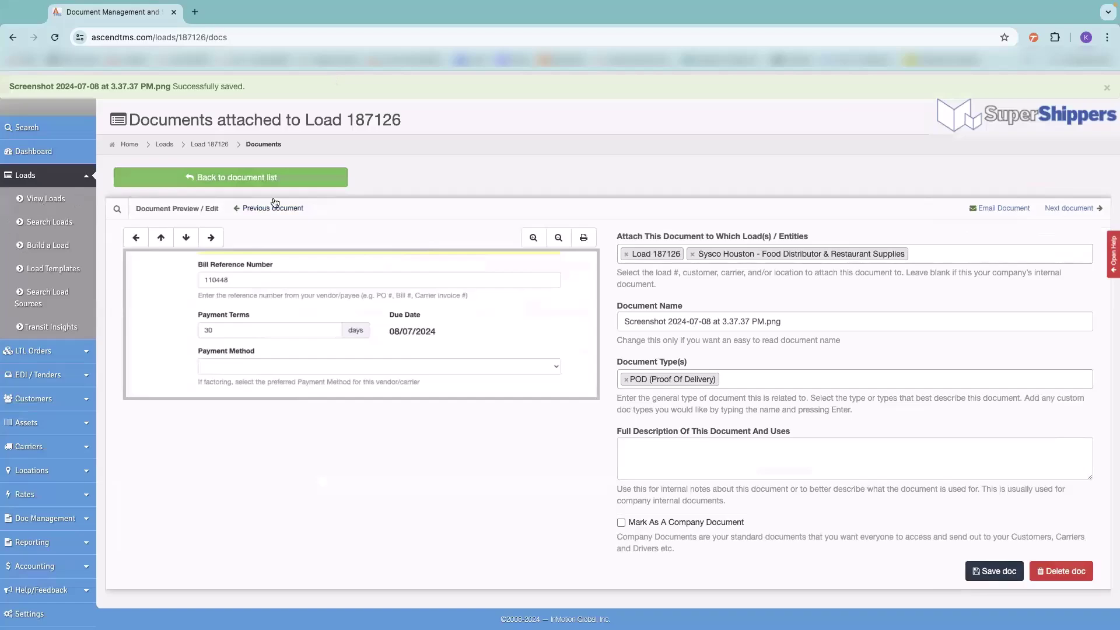
- Send load 187126 to accounting from its main details page
{"action": "left_click", "coordinate": [225, 144]}
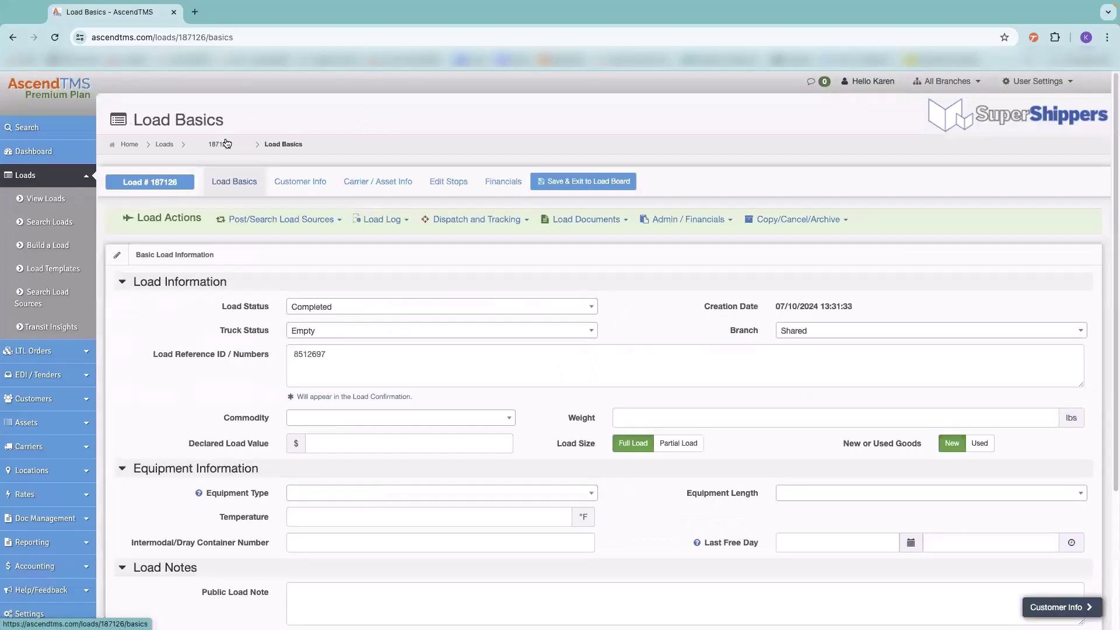
{"action": "mouse_move", "coordinate": [702, 220]}
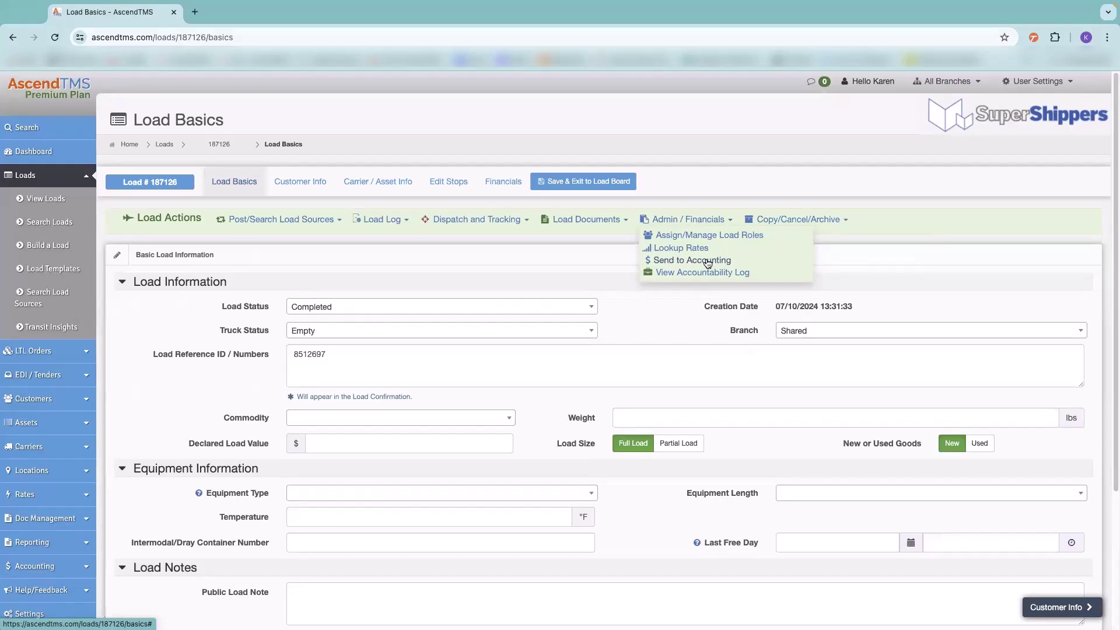
{"action": "left_click", "coordinate": [707, 260]}
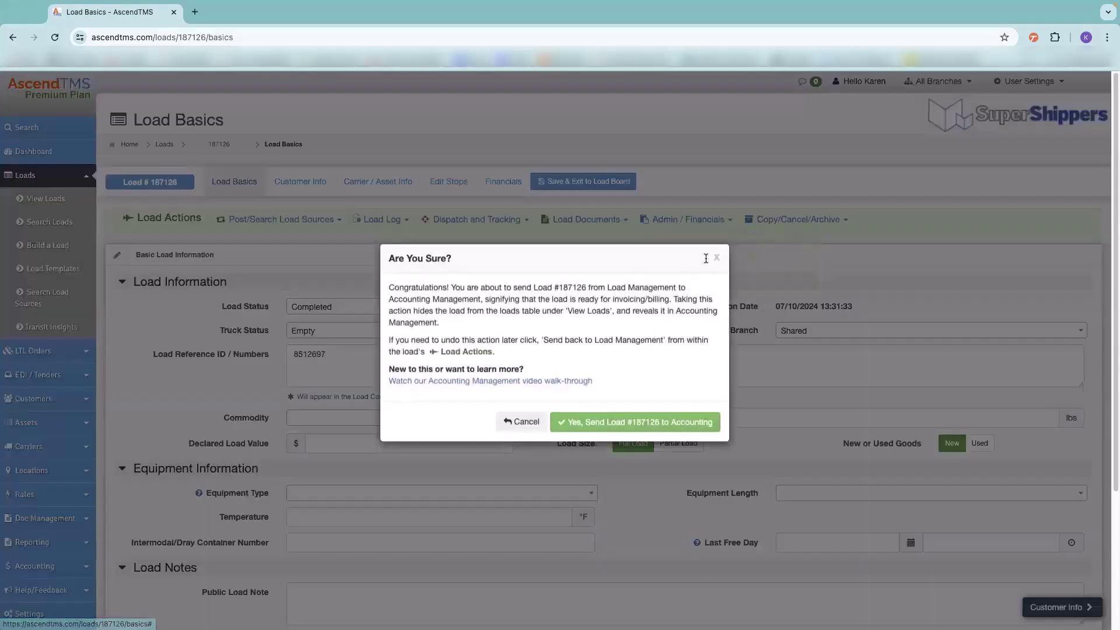
{"action": "left_click", "coordinate": [578, 433]}
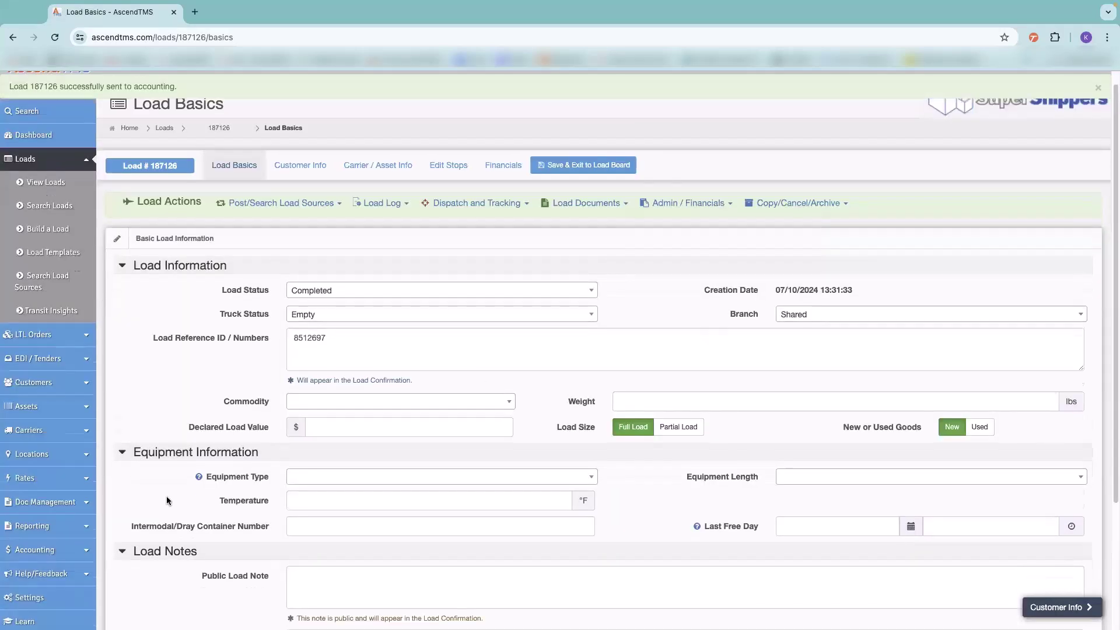
- Open the Accounting Invoices/Bills list
{"action": "scroll", "coordinate": [165, 502], "scroll_direction": "down", "scroll_amount": 3}
{"action": "left_click", "coordinate": [25, 411]}
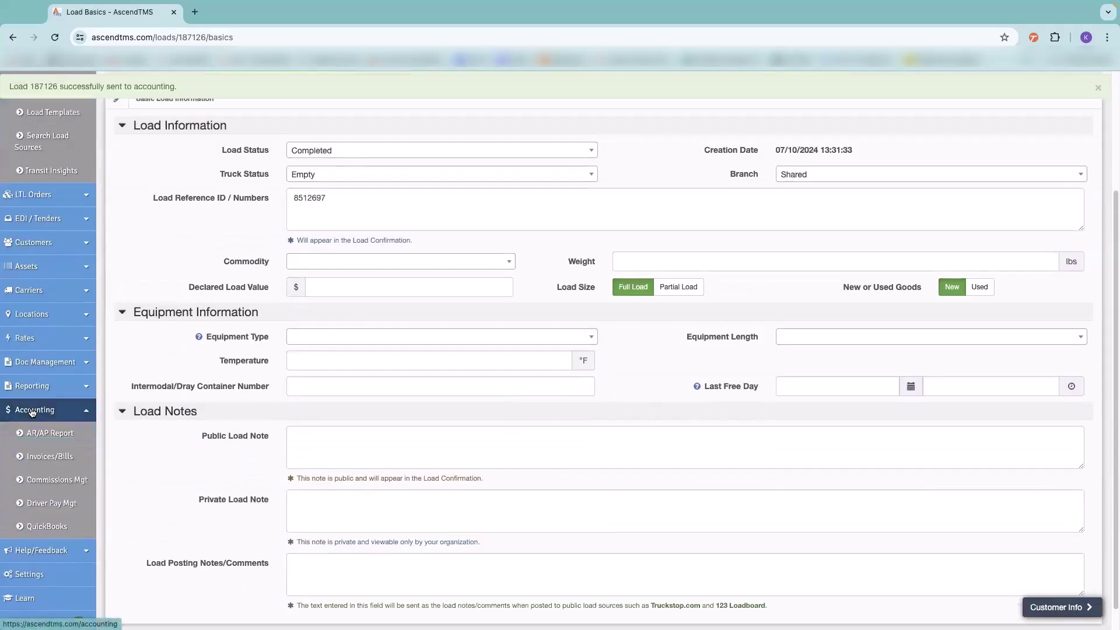
{"action": "left_click", "coordinate": [43, 458]}
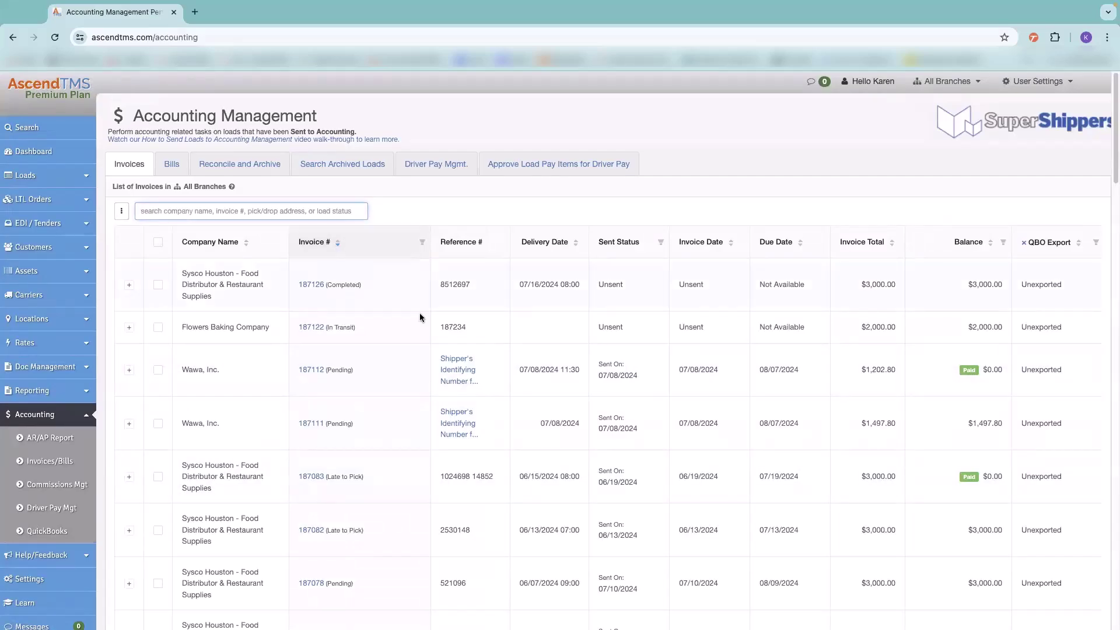
{"action": "left_click", "coordinate": [423, 243]}
{"action": "left_click", "coordinate": [423, 243]}
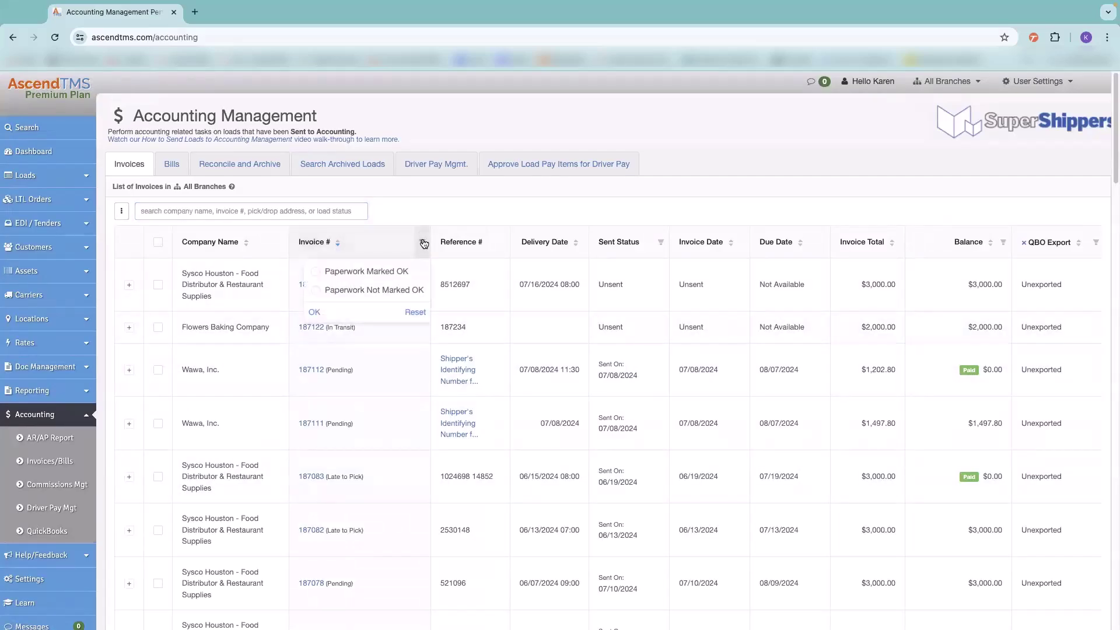
{"action": "left_click", "coordinate": [437, 206]}
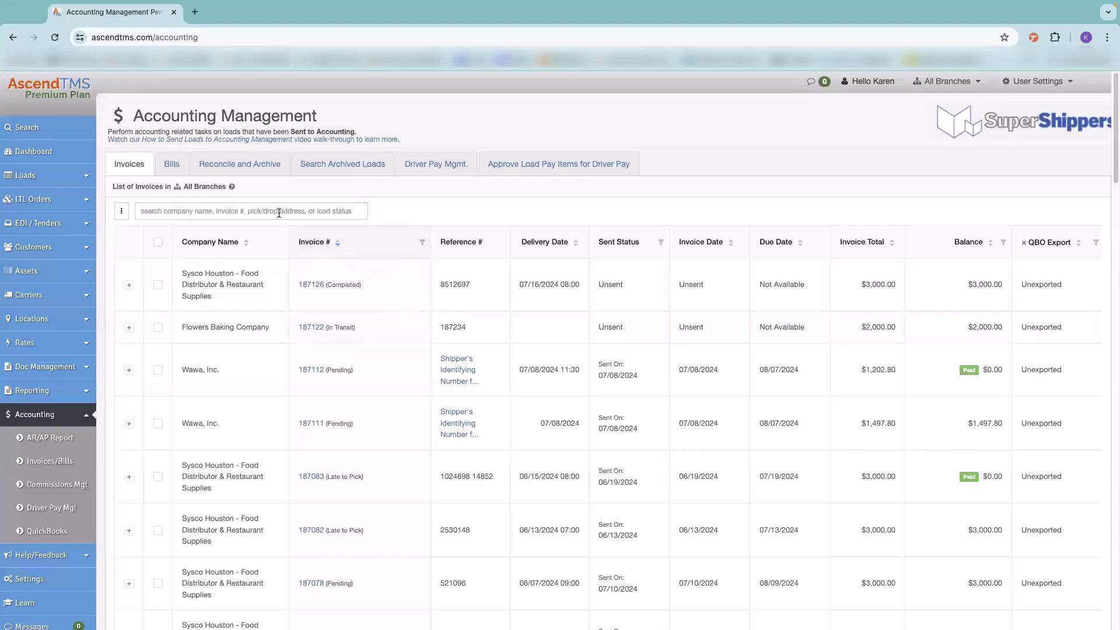
{"action": "left_click", "coordinate": [122, 212]}
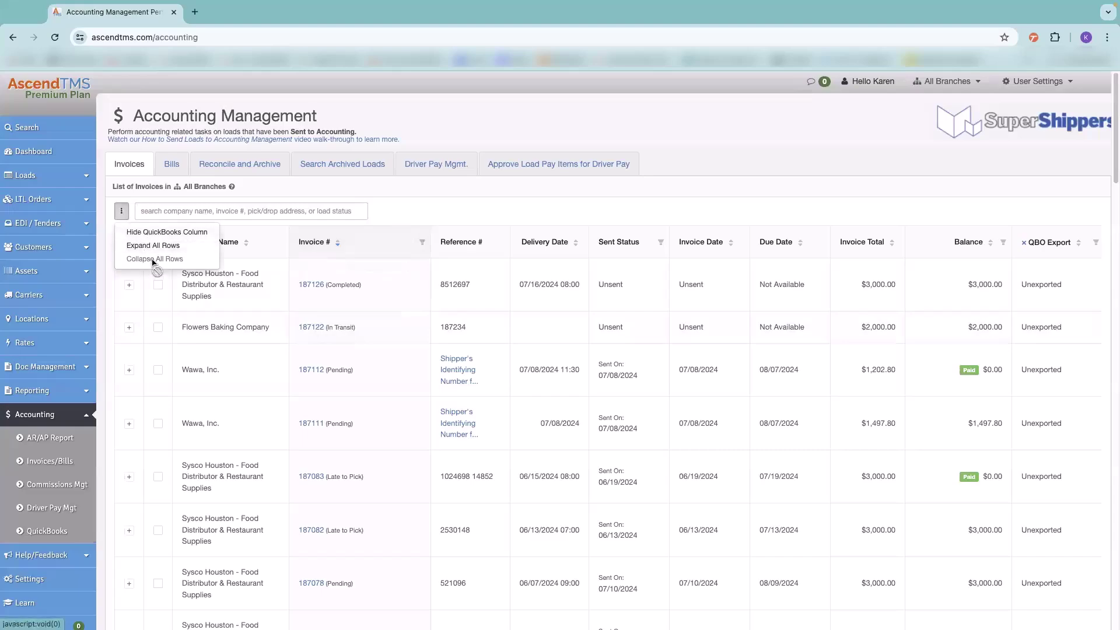
{"action": "left_click", "coordinate": [446, 212]}
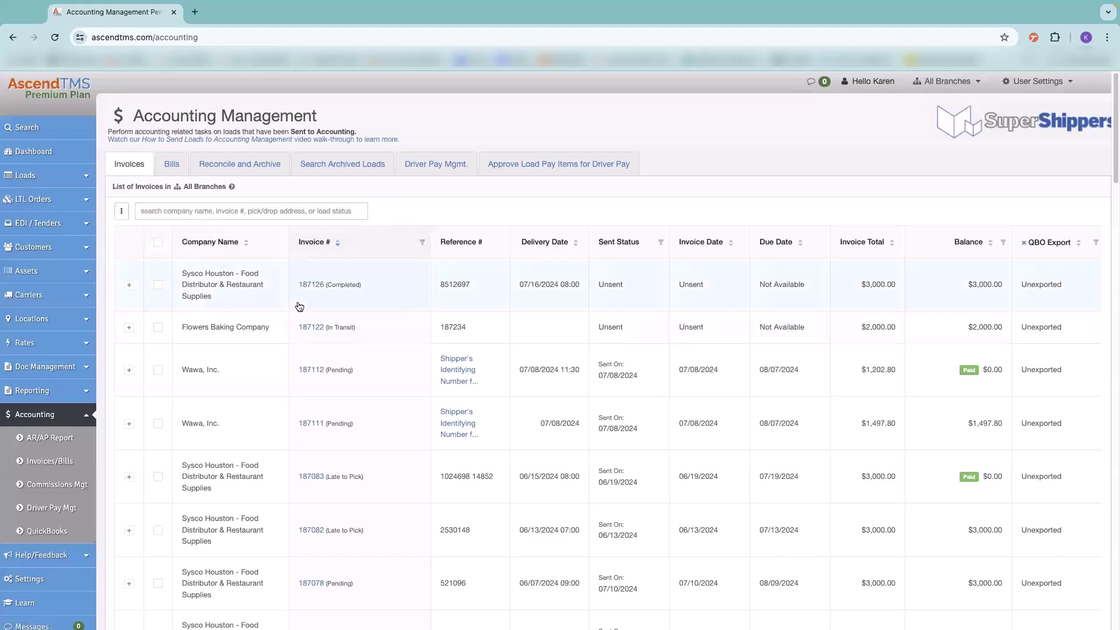
- Expand invoice 187126's row to show its pick/drop locations and paperwork status
{"action": "left_click", "coordinate": [129, 286]}
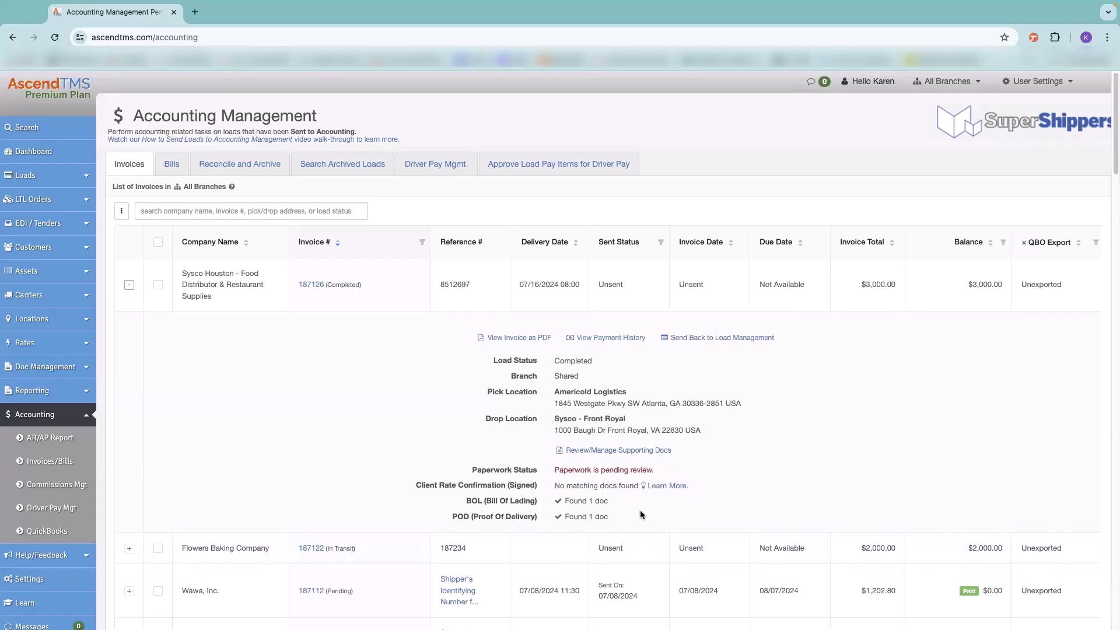
- Review load 187126's supporting documents, then expand and select invoice 187126 in the invoice list
{"action": "left_click", "coordinate": [599, 452]}
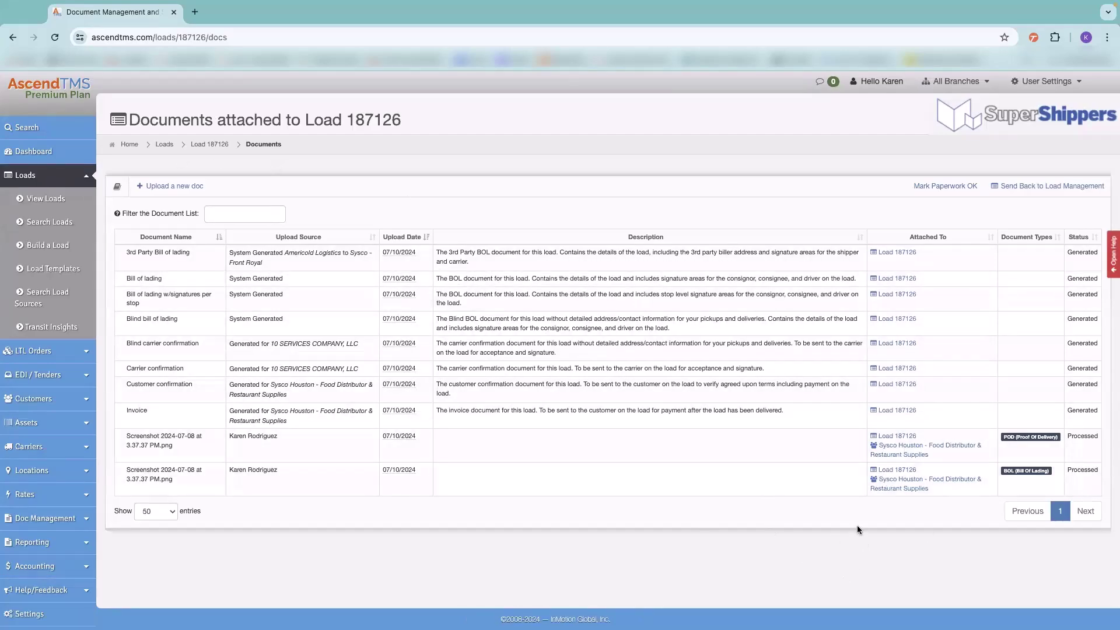
{"action": "left_click", "coordinate": [78, 566]}
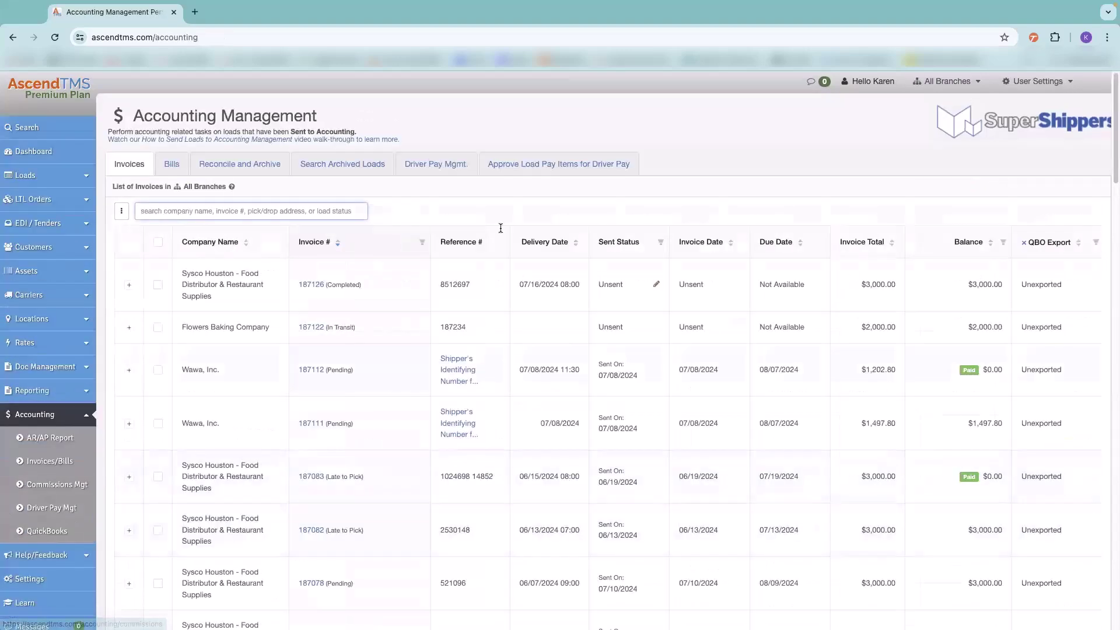
{"action": "left_click", "coordinate": [128, 285]}
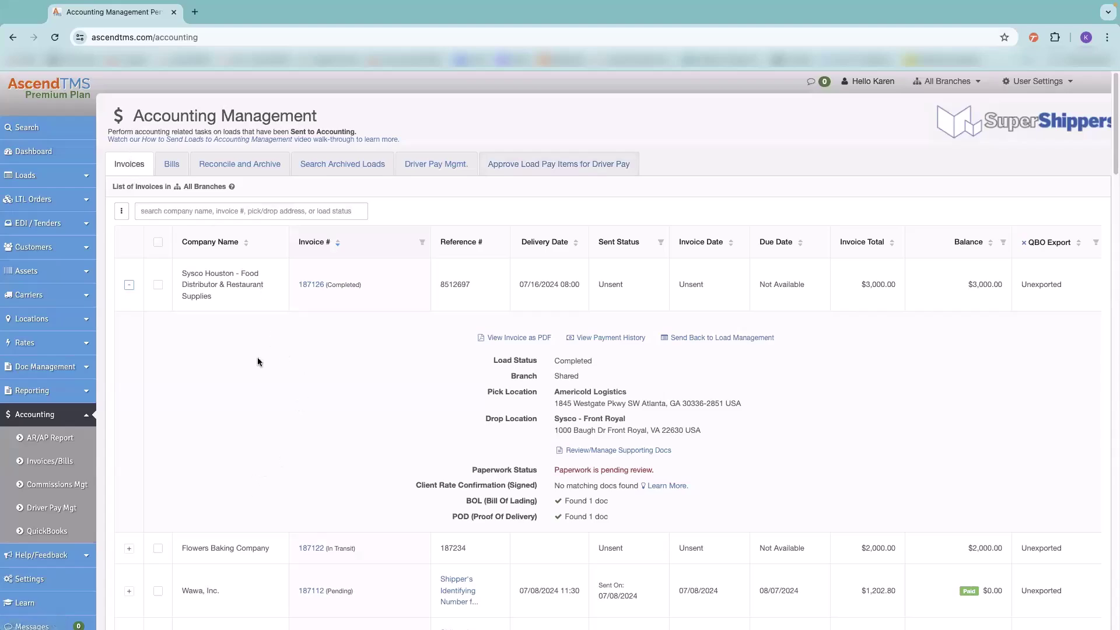
{"action": "left_click", "coordinate": [159, 285]}
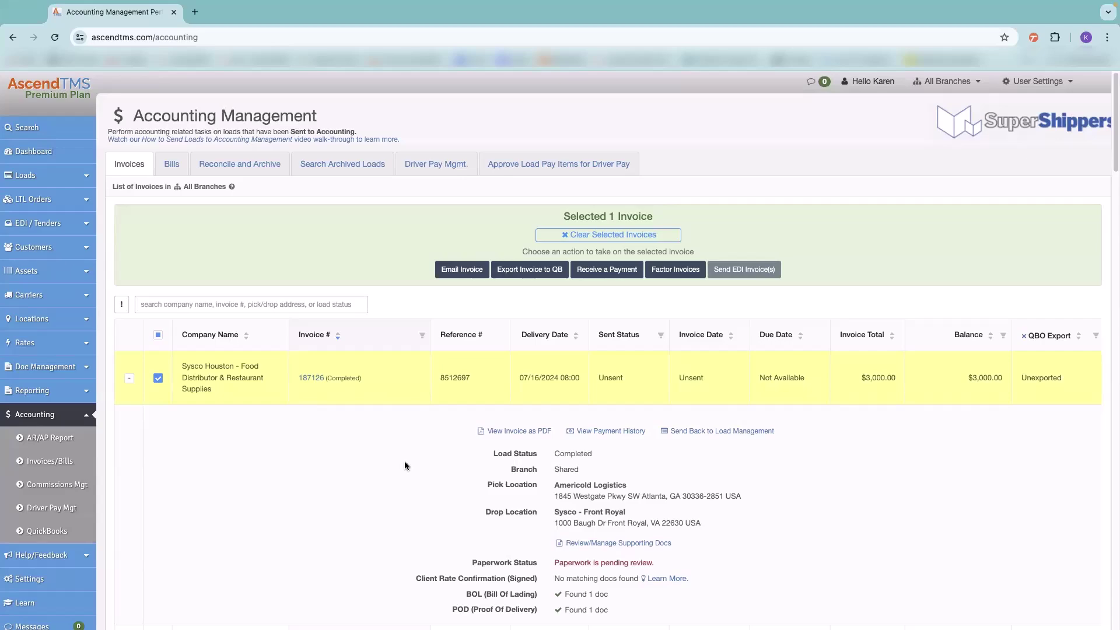
- Begin the invoice 187126 email, keeping date 07/10/2024 and 30-day payment terms
{"action": "left_click", "coordinate": [456, 272]}
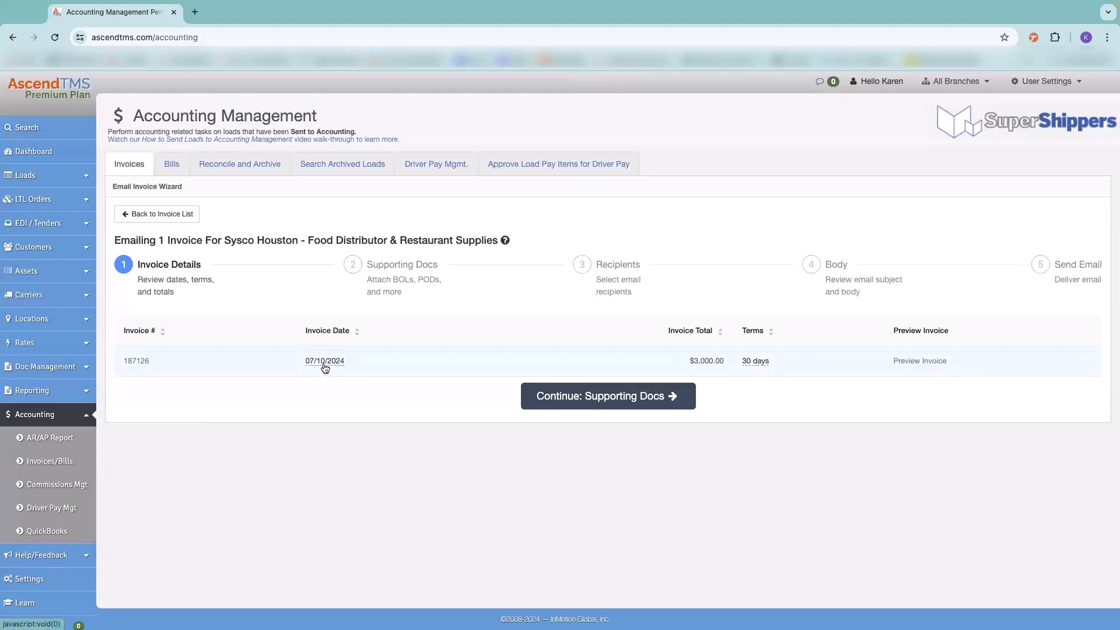
{"action": "left_click", "coordinate": [325, 362]}
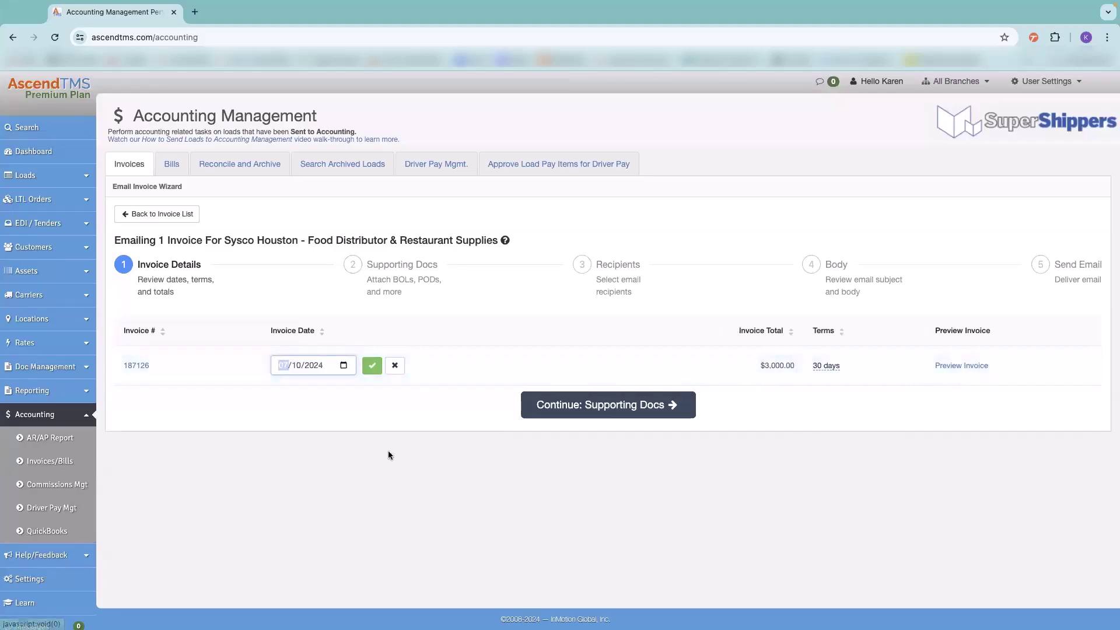
{"action": "left_click", "coordinate": [372, 366]}
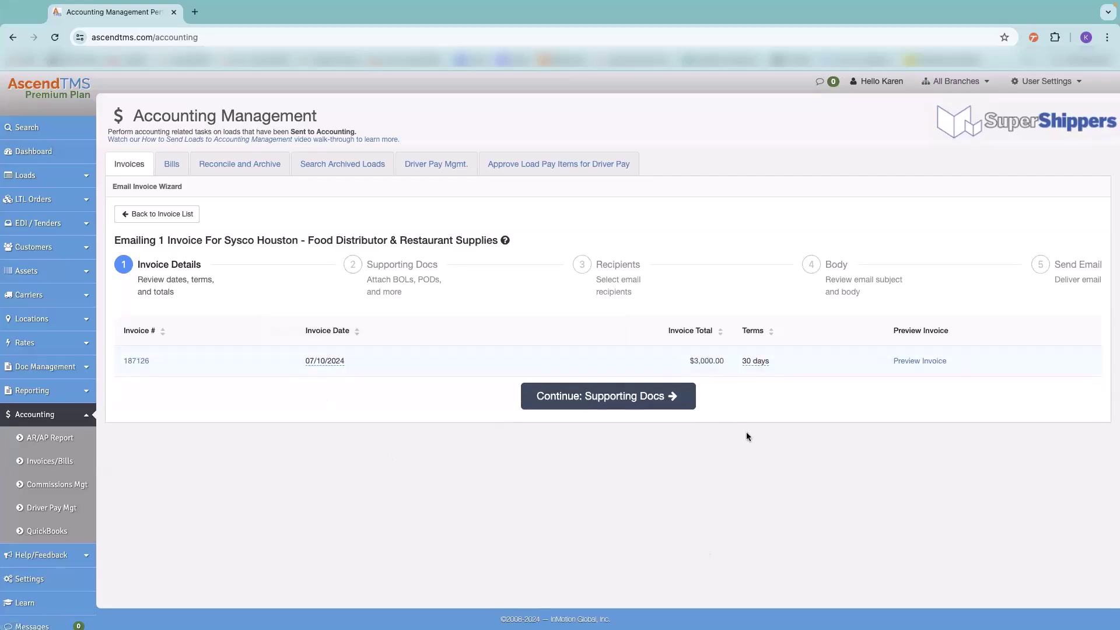
{"action": "left_click", "coordinate": [762, 364]}
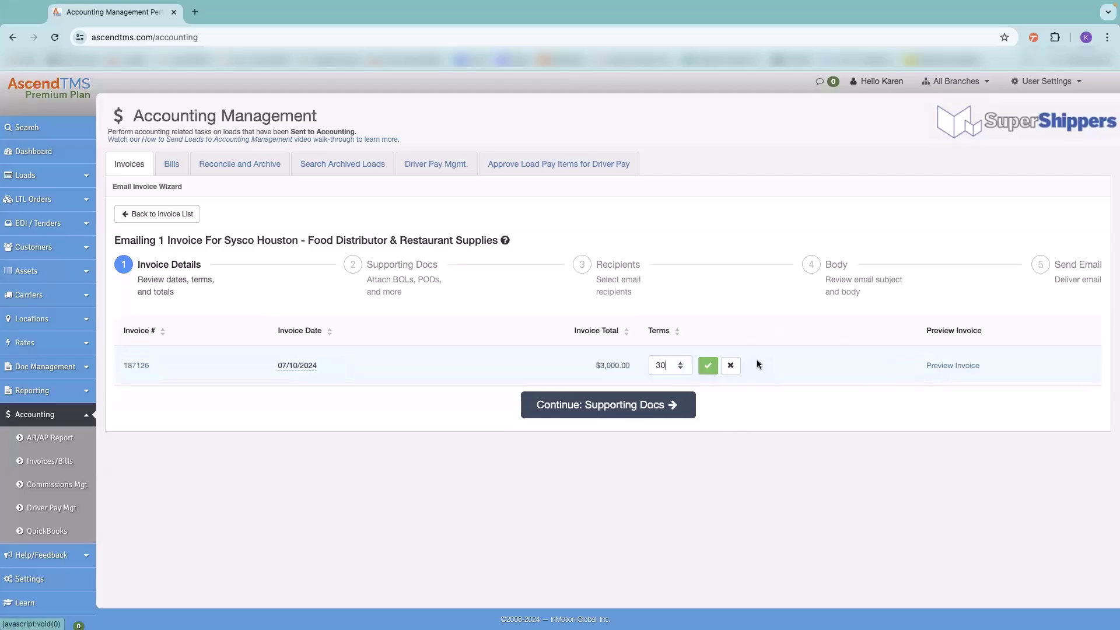
{"action": "left_click", "coordinate": [708, 365]}
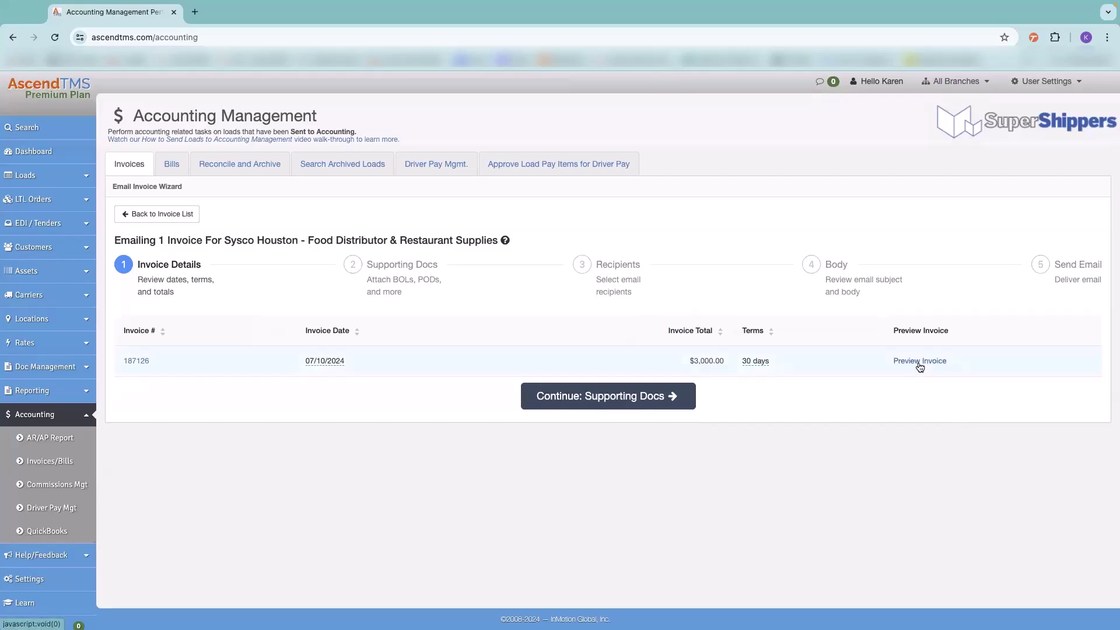
- Include BOL and POD, combine them with the invoice into one PDF, and prepend load numbers
{"action": "left_click", "coordinate": [639, 398]}
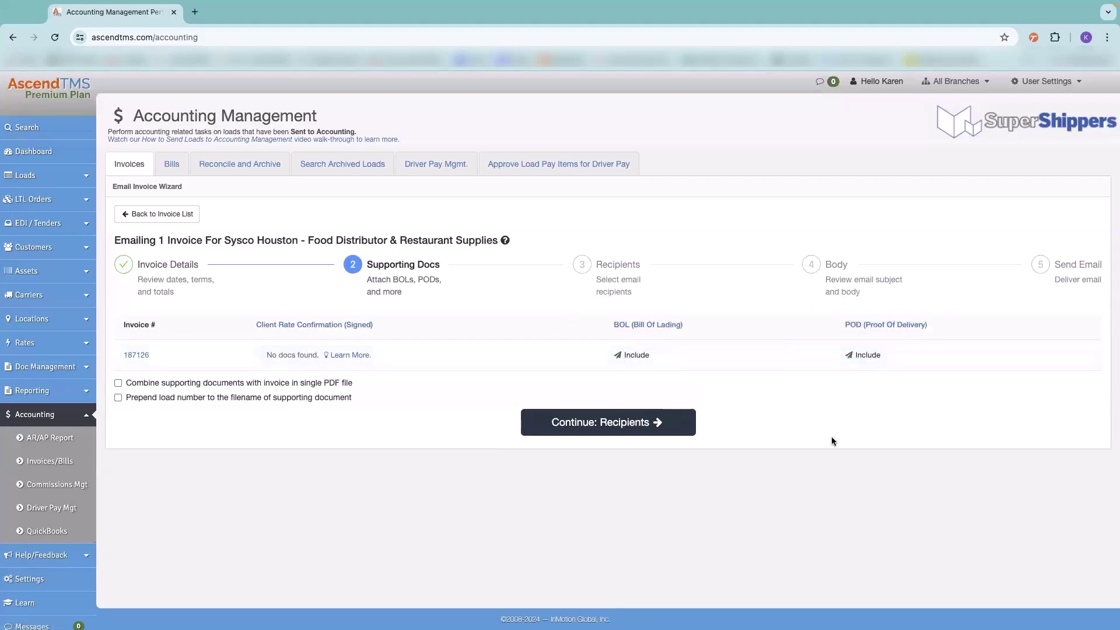
{"action": "left_click", "coordinate": [849, 356]}
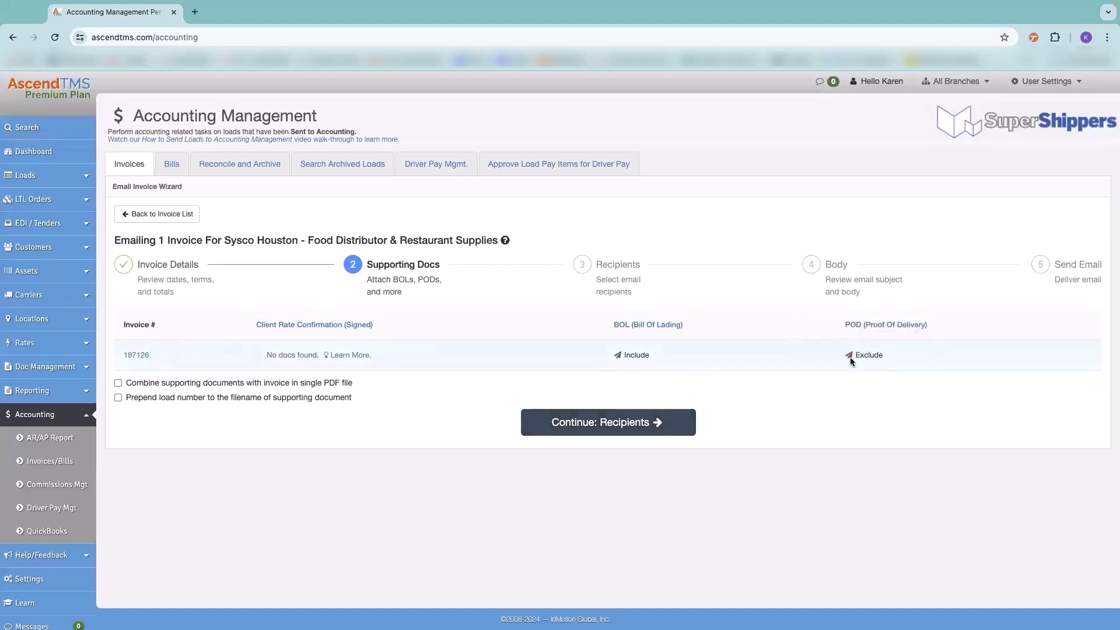
{"action": "left_click", "coordinate": [849, 357]}
{"action": "left_click", "coordinate": [178, 385]}
{"action": "left_click", "coordinate": [185, 400]}
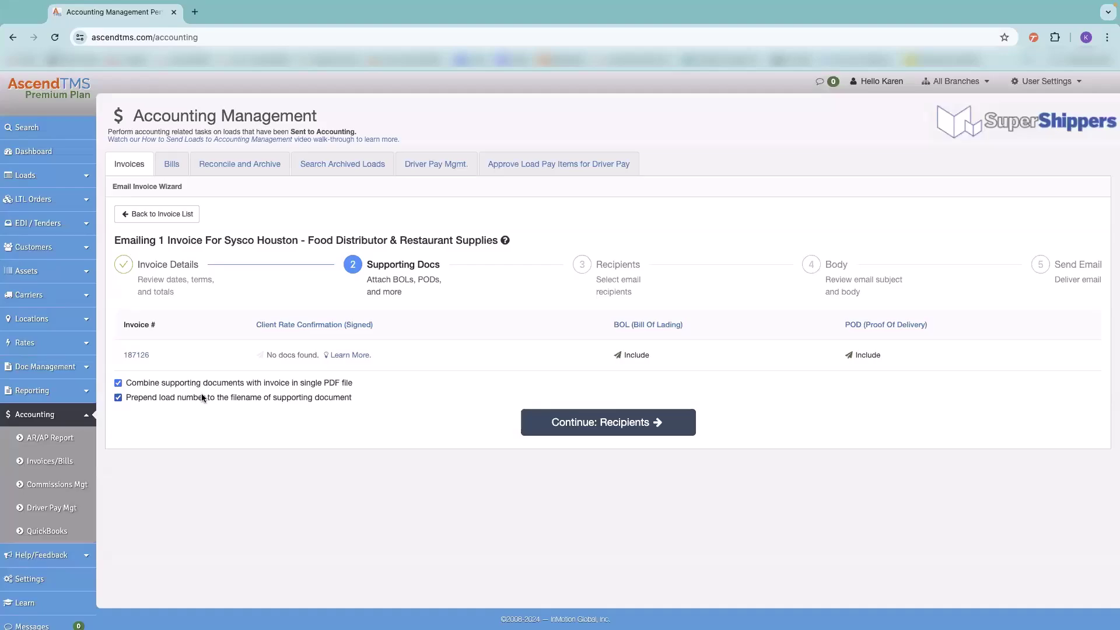
- Advance to the Recipients step with the single user-profile recipient checked
{"action": "left_click", "coordinate": [582, 424]}
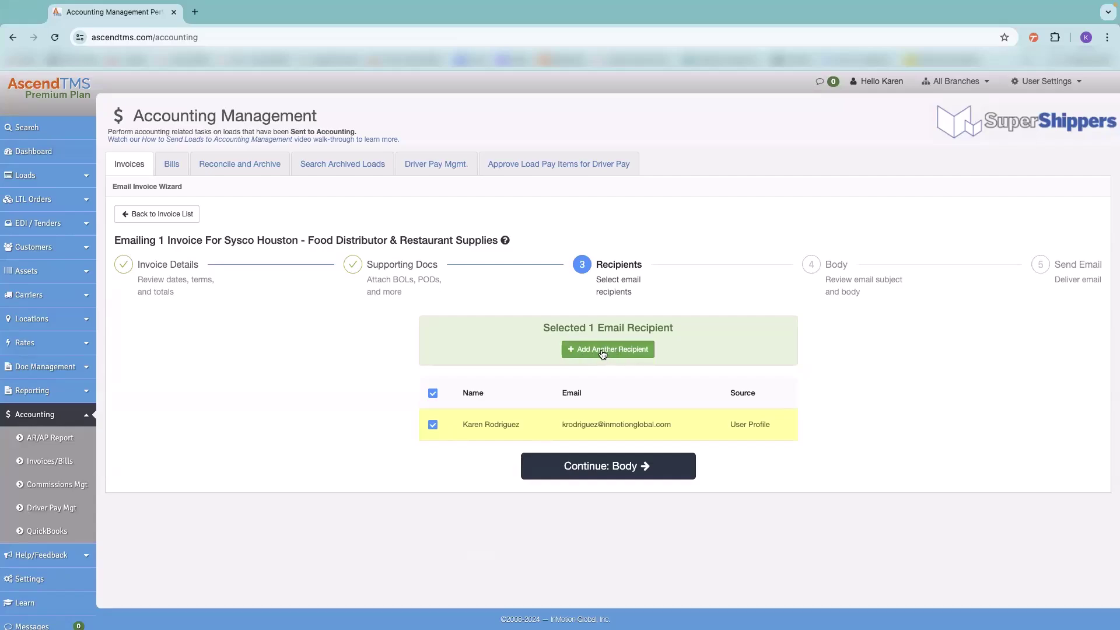
- Check the email body template and preview, then send invoice 187126 to Sysco Houston
{"action": "left_click", "coordinate": [586, 474]}
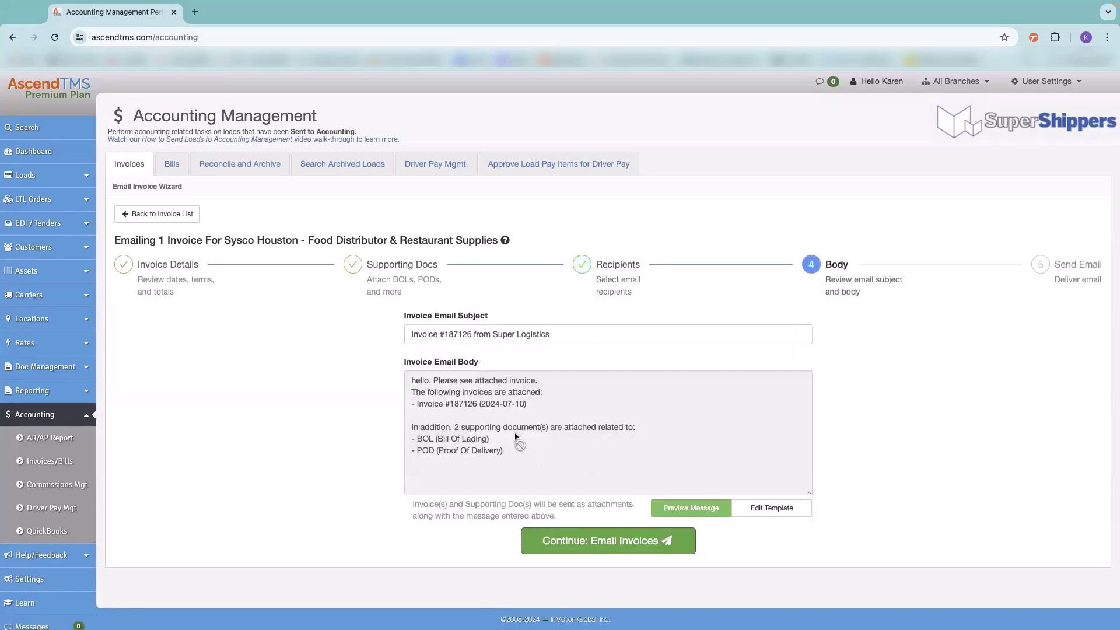
{"action": "left_click", "coordinate": [766, 508]}
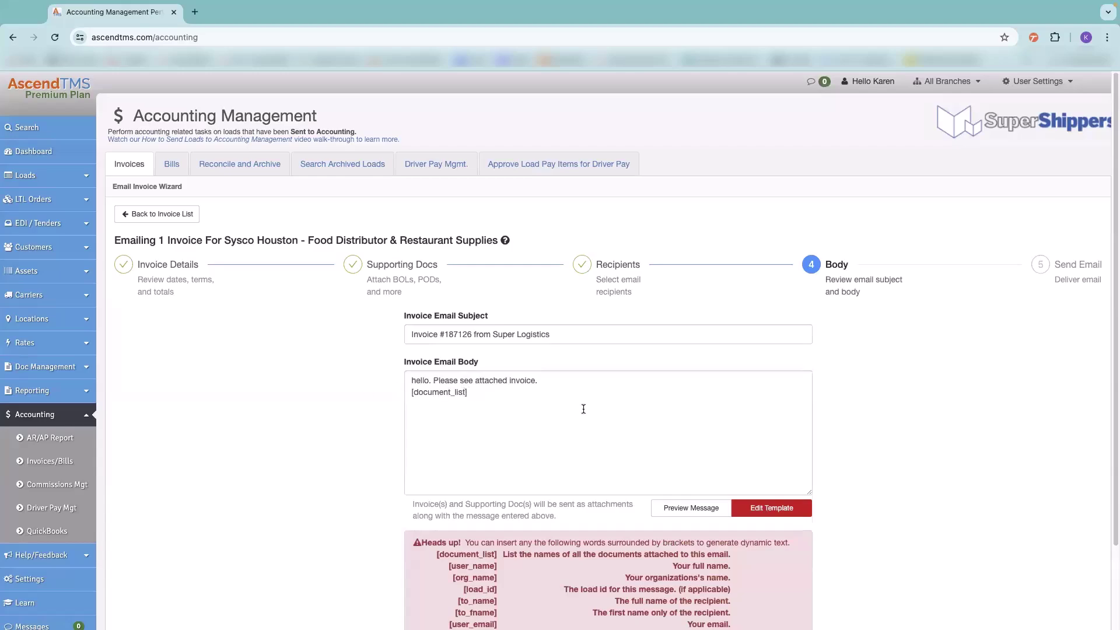
{"action": "left_click", "coordinate": [673, 509]}
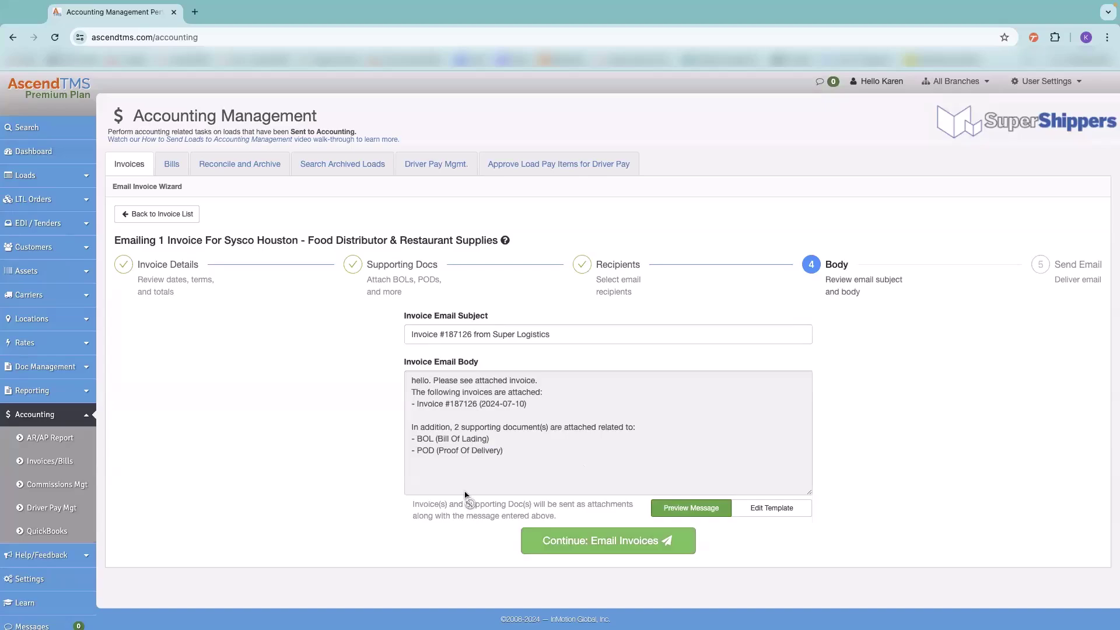
{"action": "left_click", "coordinate": [611, 542]}
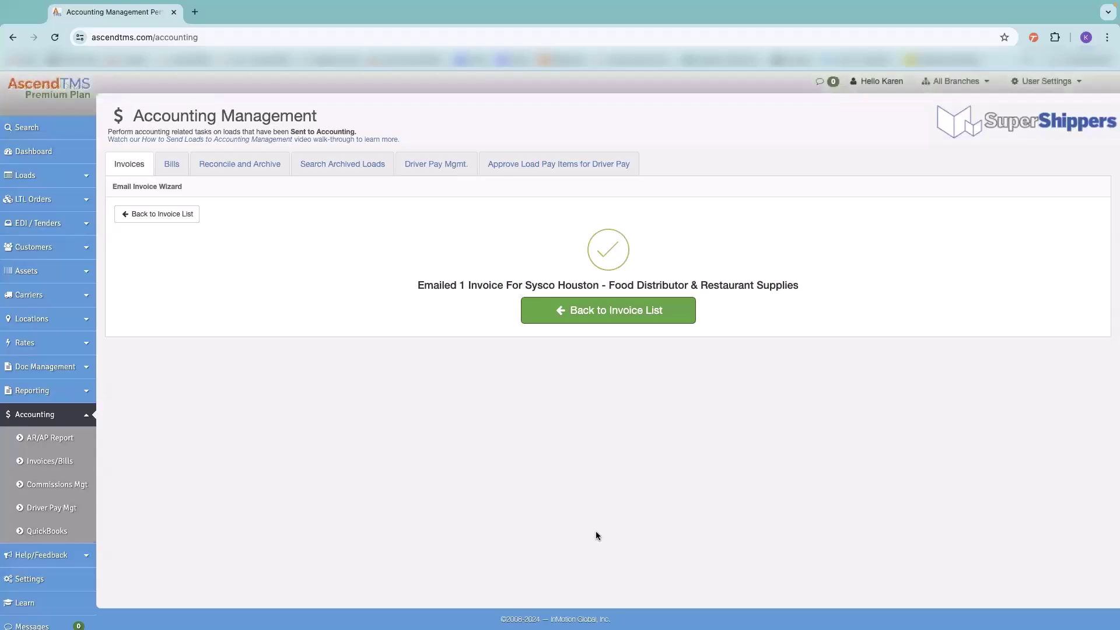
- Go back to the invoice list, where invoice 187126 shows sent 07/10/2024 and due 08/09/2024
{"action": "left_click", "coordinate": [153, 214]}
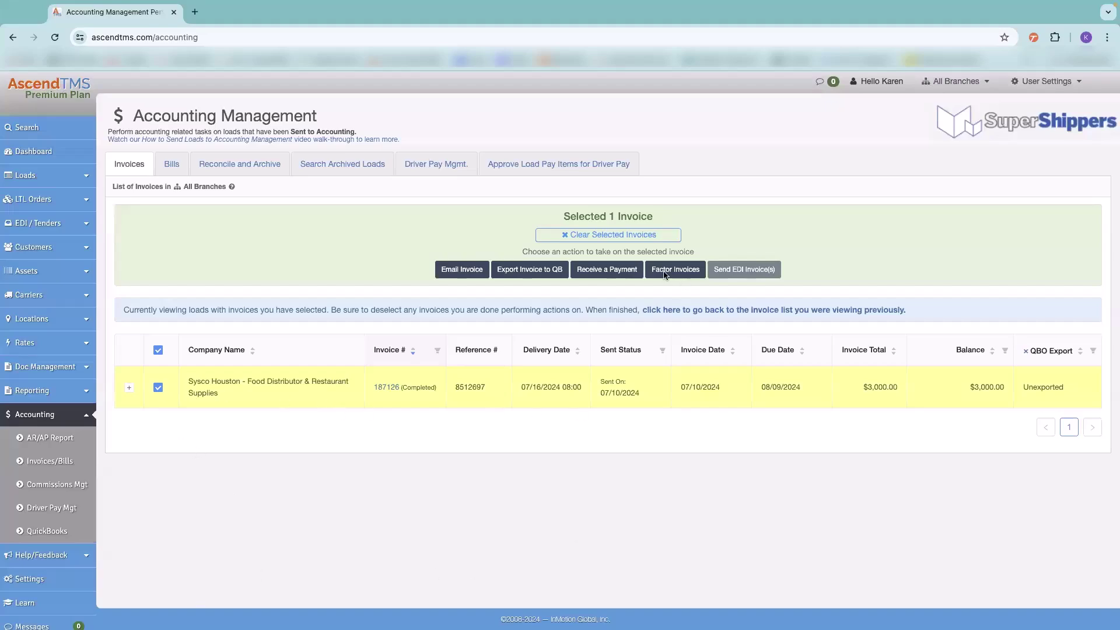
- Start a check payment on invoice 187126, keeping the date, with reference number 187126
{"action": "left_click", "coordinate": [605, 272]}
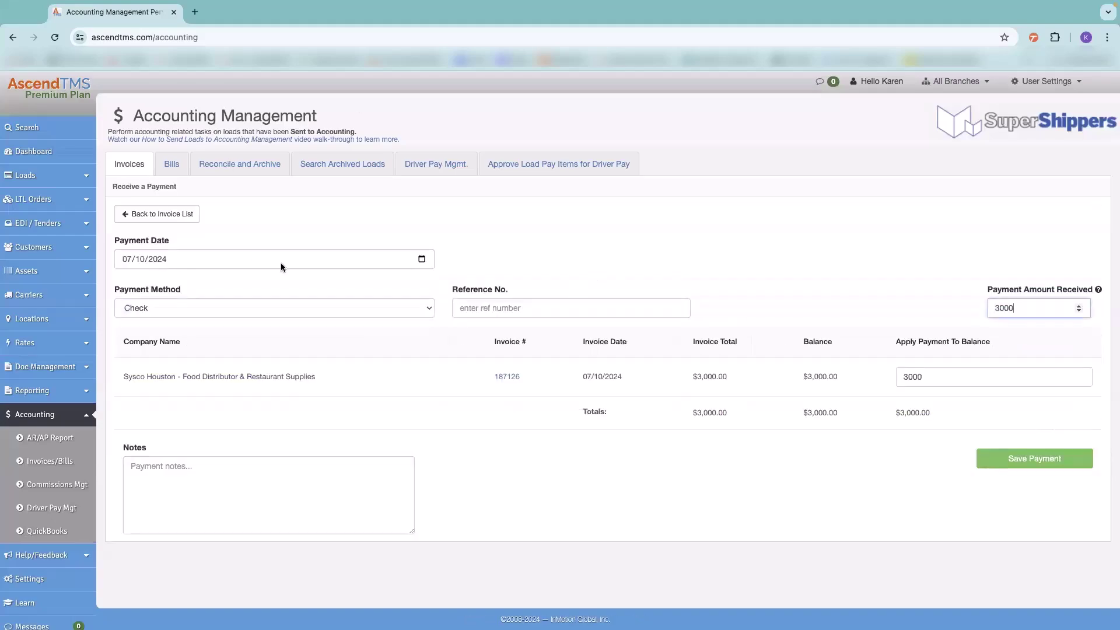
{"action": "left_click", "coordinate": [421, 259]}
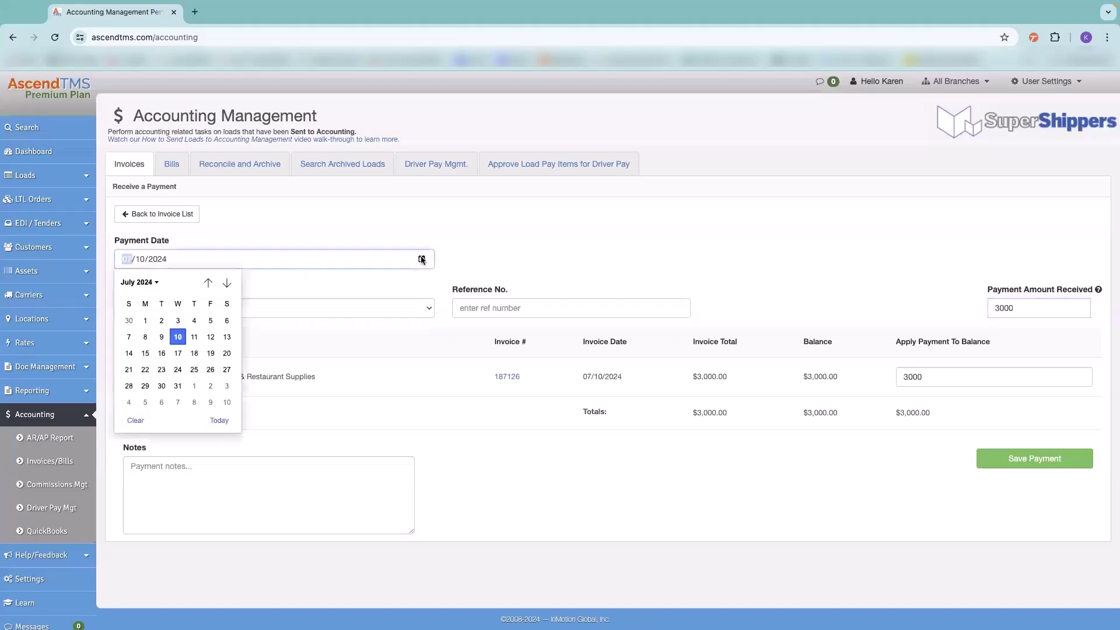
{"action": "left_click", "coordinate": [471, 252]}
{"action": "left_click", "coordinate": [178, 311]}
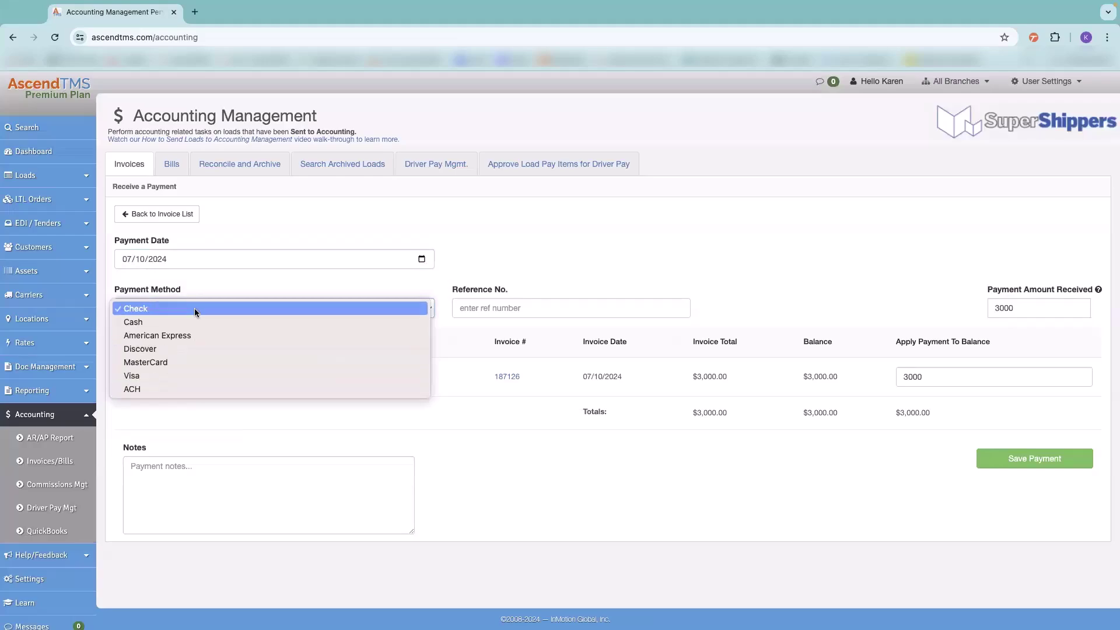
{"action": "left_click", "coordinate": [470, 303]}
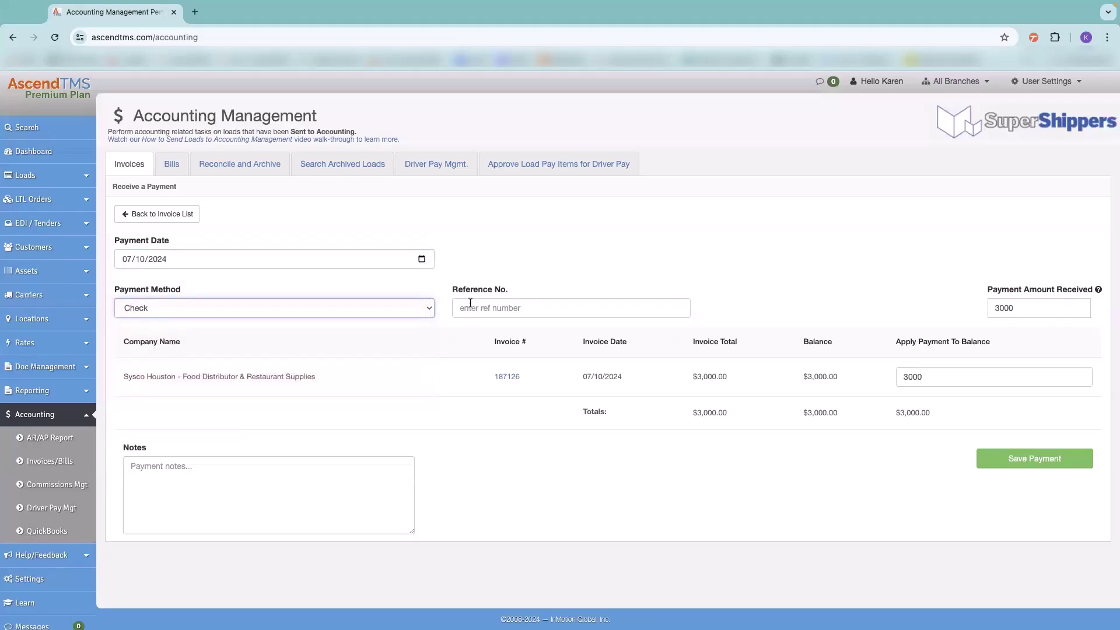
{"action": "left_click", "coordinate": [470, 302]}
{"action": "type", "text": "187126"}
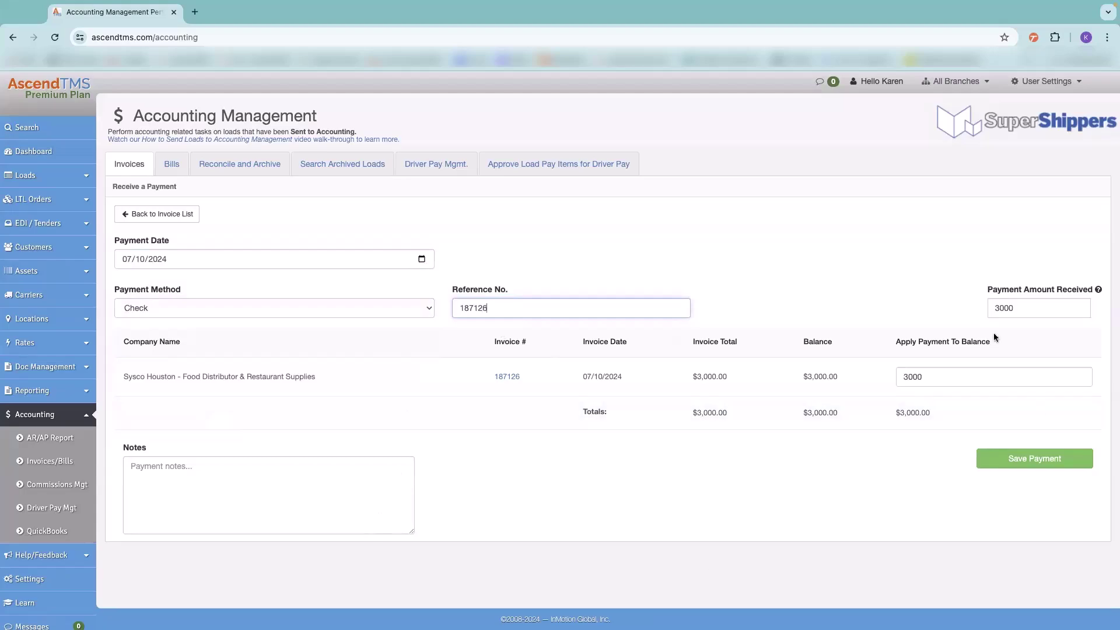
- Apply $1,500 with the note '1/2 payment' and save the payment
{"action": "double_click", "coordinate": [942, 379]}
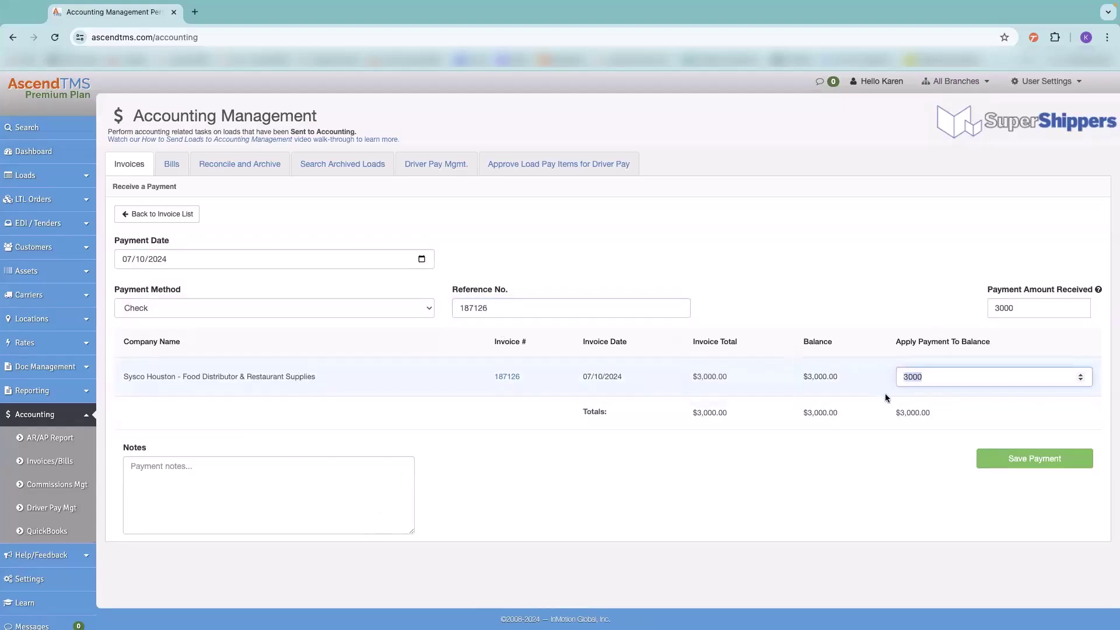
{"action": "type", "text": "1500"}
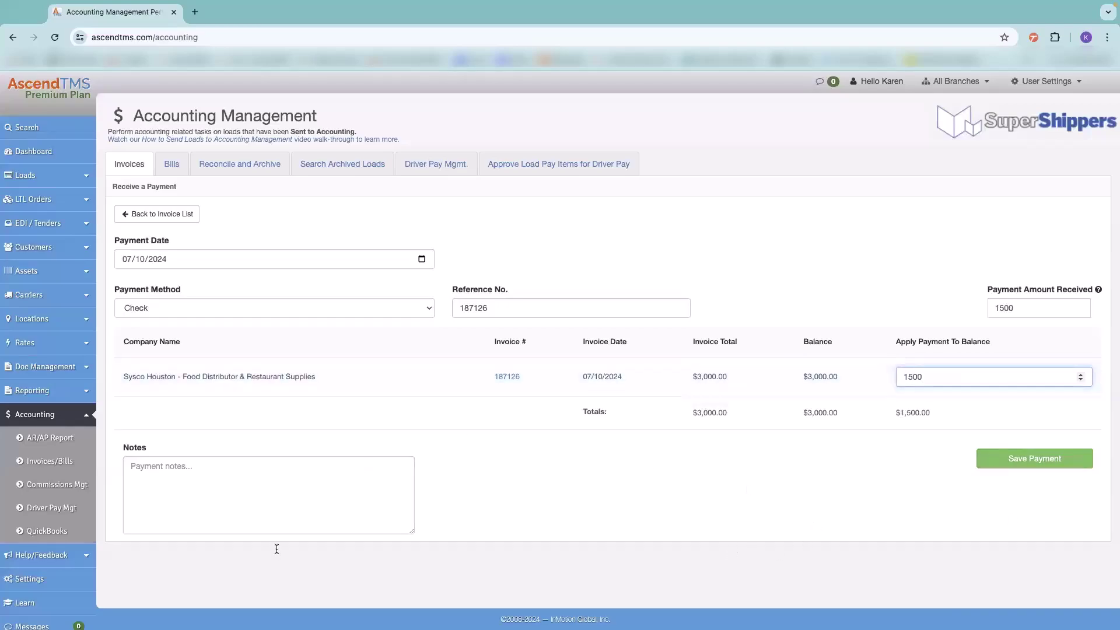
{"action": "left_click", "coordinate": [244, 532]}
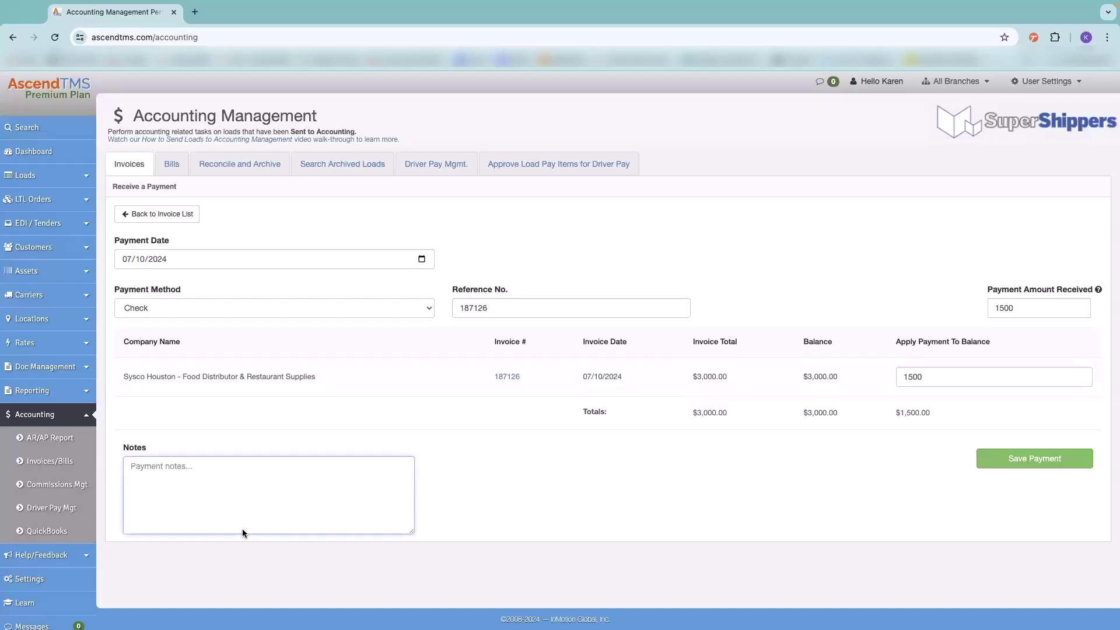
{"action": "type", "text": "1/2 payment"}
{"action": "left_click", "coordinate": [1000, 455]}
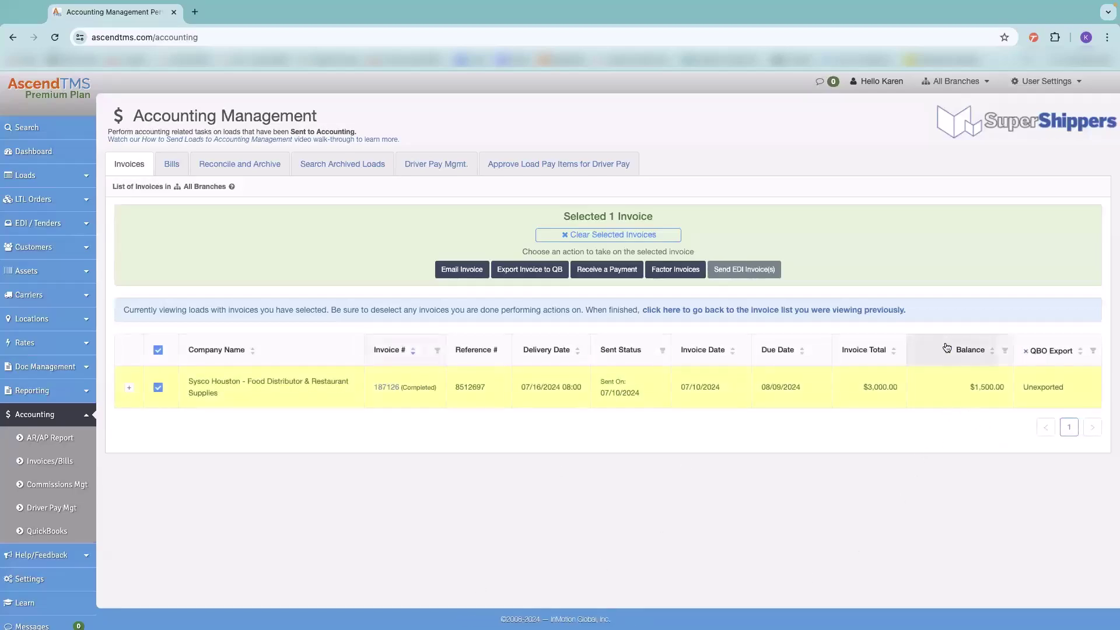
- Review invoice 187126's payment history showing one $1,500 check and $1,500 outstanding
{"action": "mouse_move", "coordinate": [981, 388]}
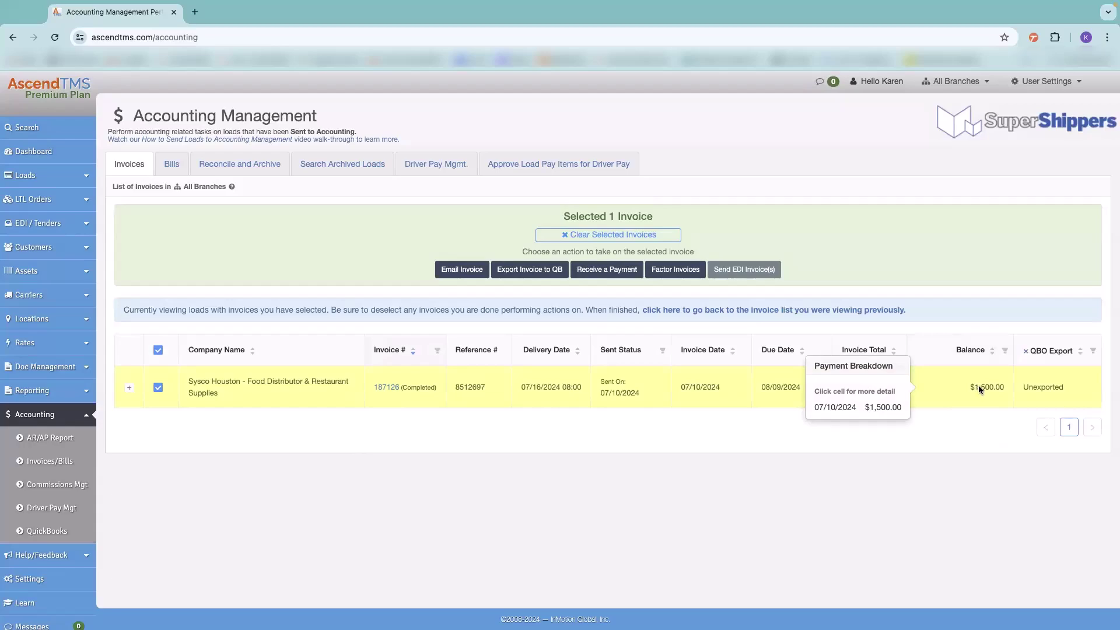
{"action": "left_click", "coordinate": [978, 385]}
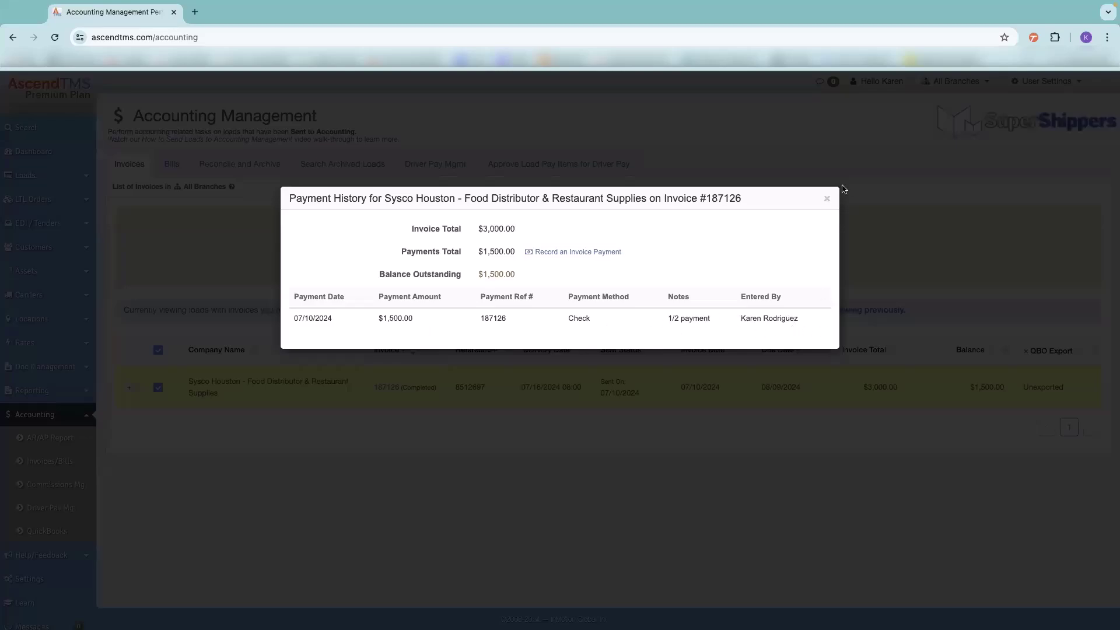
{"action": "left_click", "coordinate": [826, 199]}
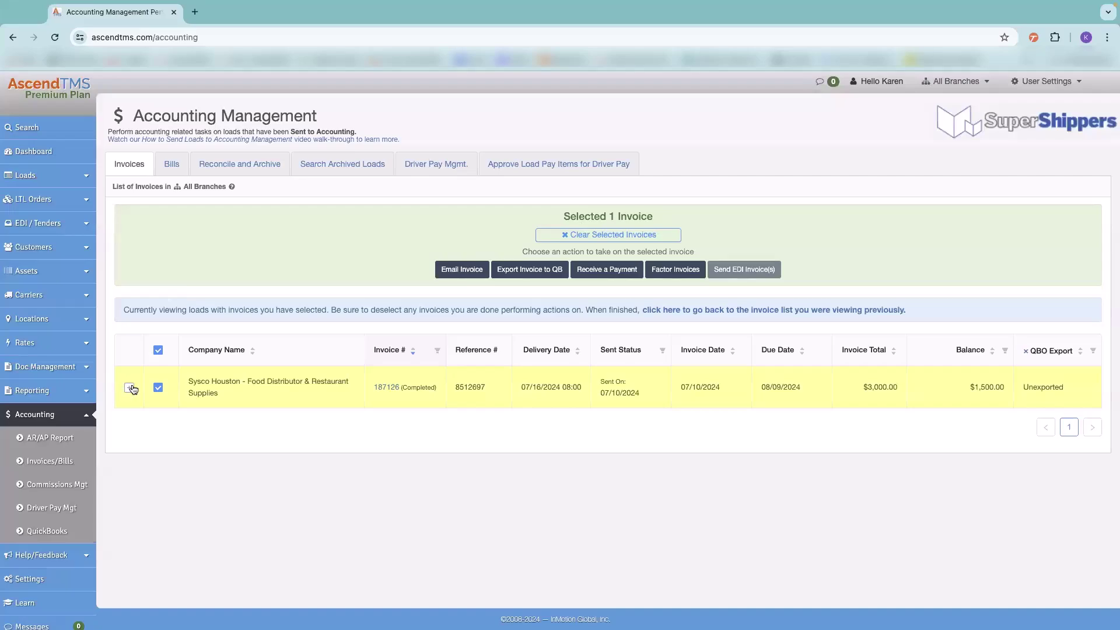
{"action": "left_click", "coordinate": [130, 388]}
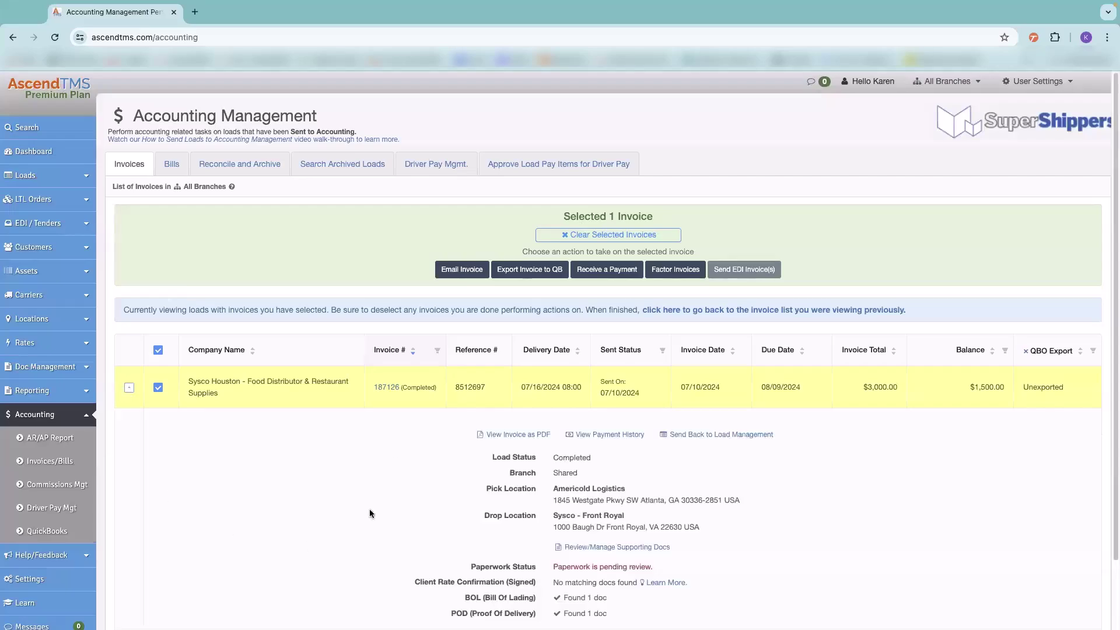
{"action": "left_click", "coordinate": [588, 435]}
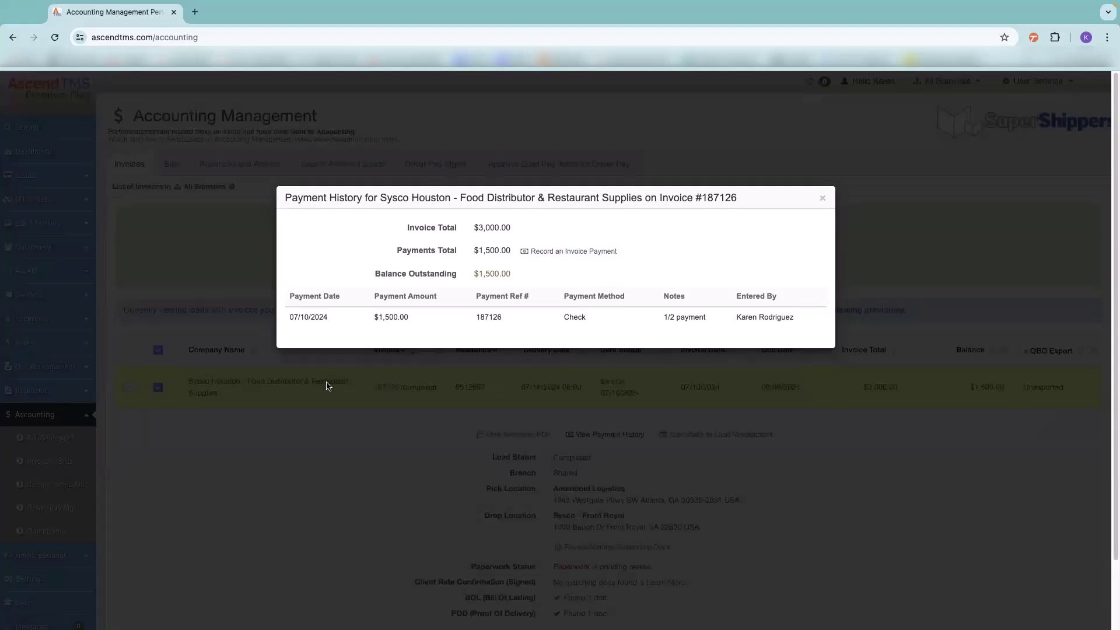
- Record the remaining $1,500 payment on invoice 187126 with reference number 187126
{"action": "left_click", "coordinate": [587, 252]}
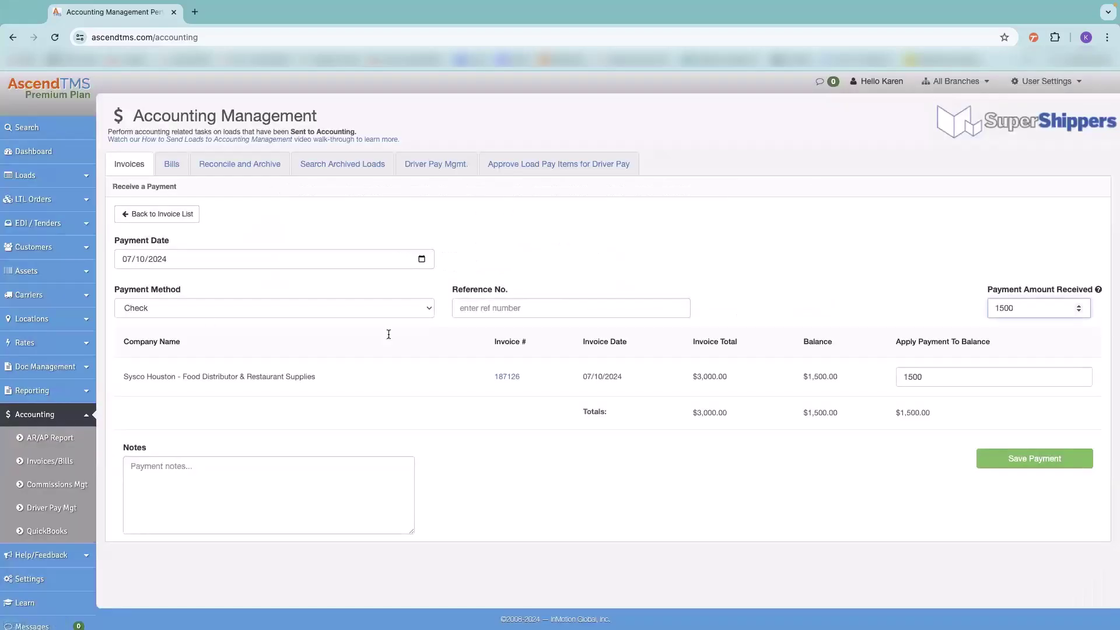
{"action": "left_click", "coordinate": [551, 301]}
{"action": "type", "text": "187126"}
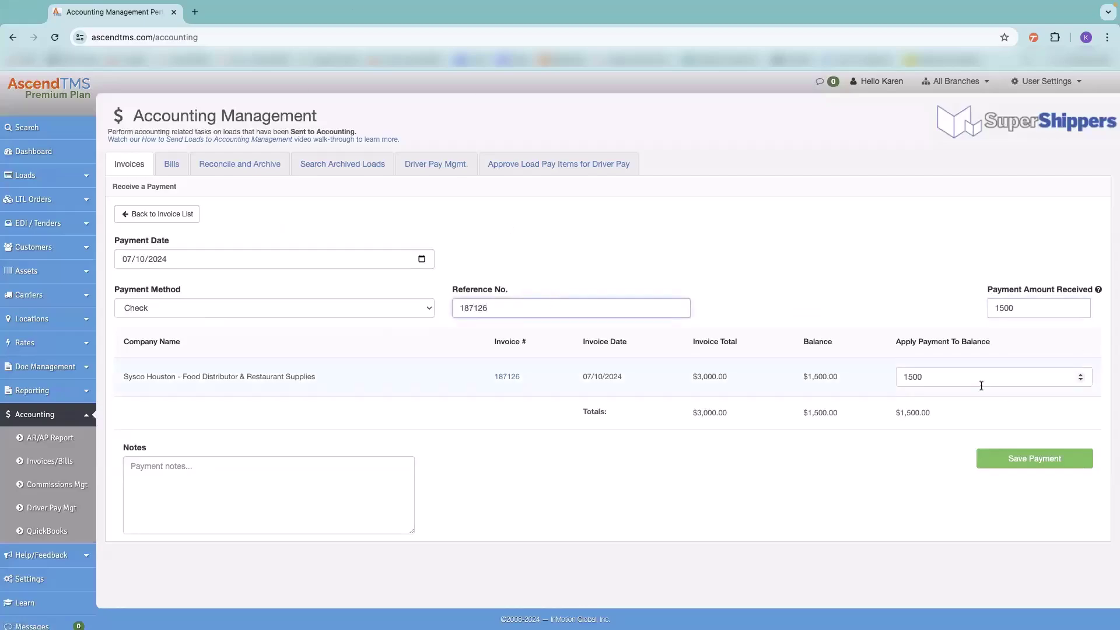
{"action": "left_click", "coordinate": [1004, 462]}
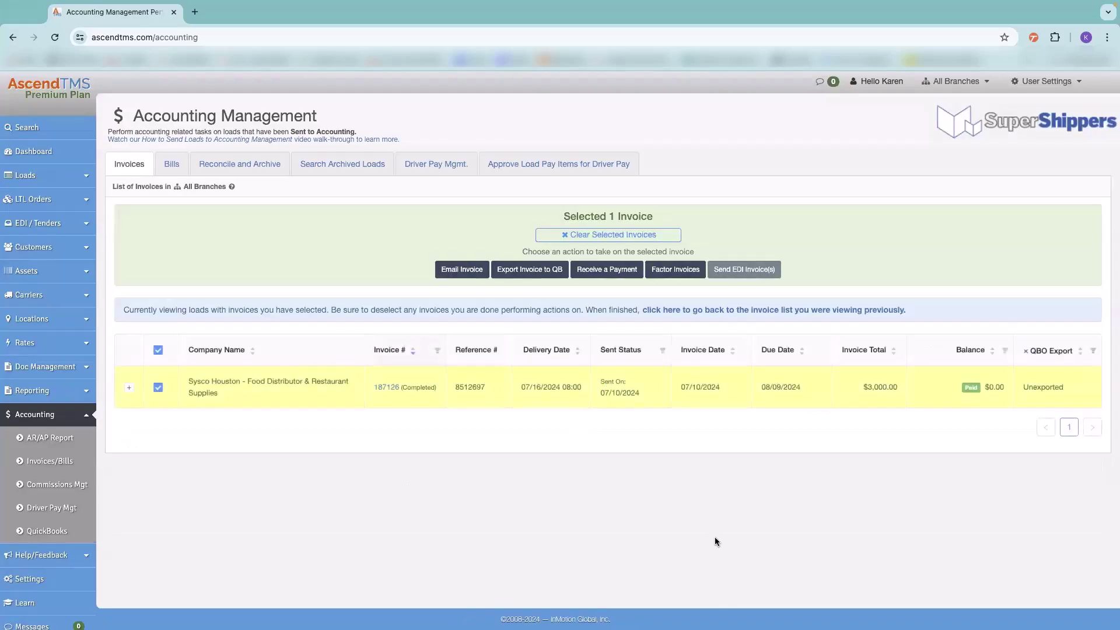
{"action": "mouse_move", "coordinate": [996, 391]}
- In the Bills list, start a received bill for load 187126
{"action": "left_click", "coordinate": [172, 164]}
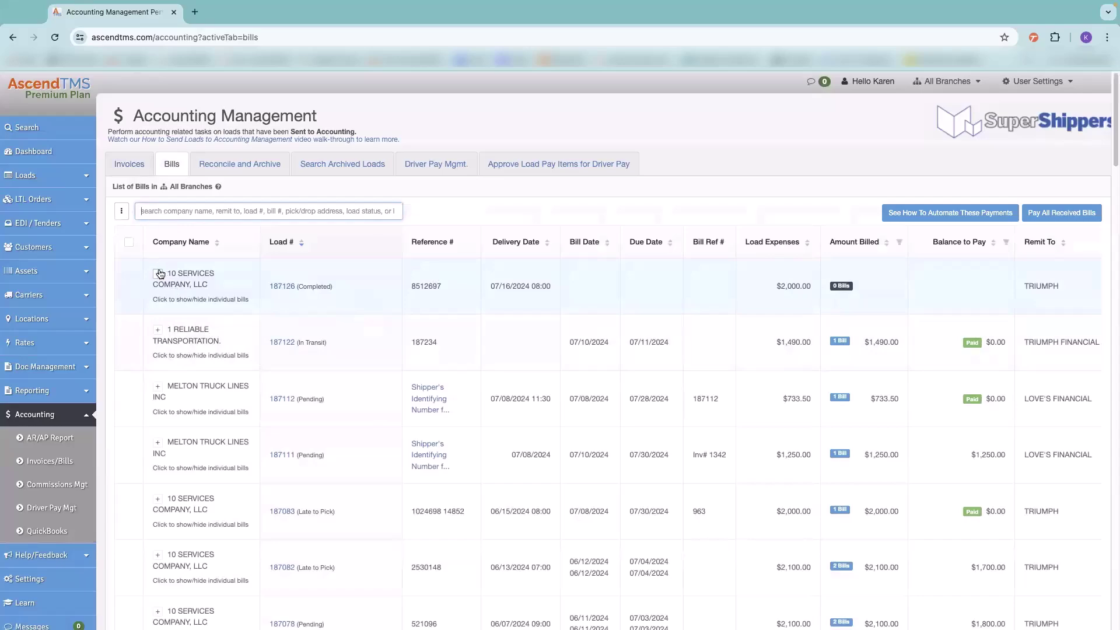
{"action": "left_click", "coordinate": [157, 273]}
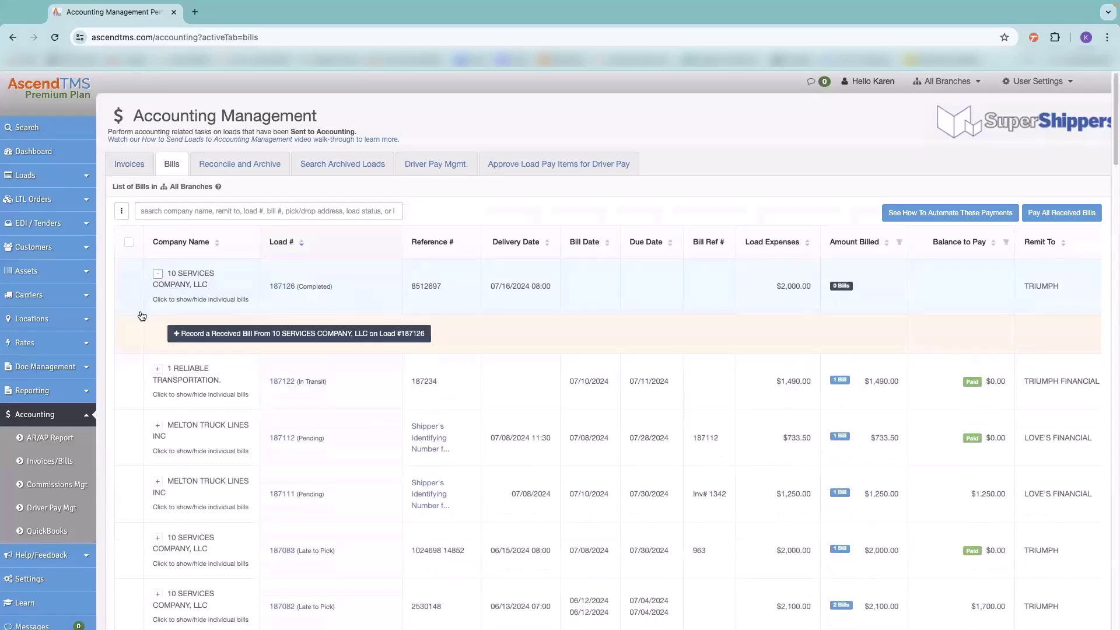
{"action": "left_click", "coordinate": [272, 335]}
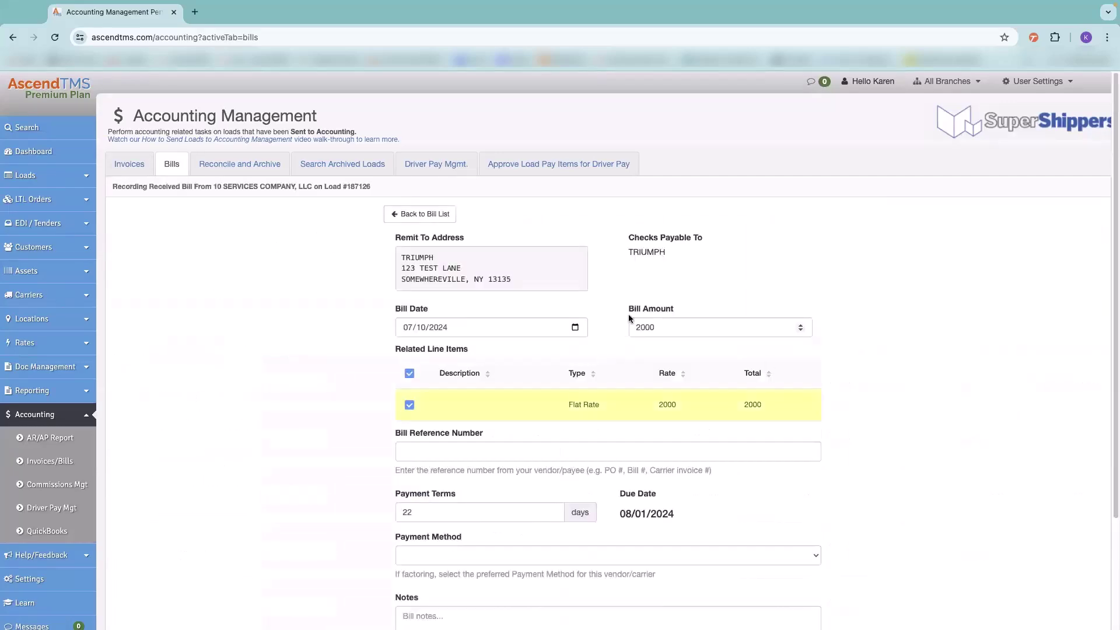
- Enter bill reference 18726, choose Standard Pay, and save the $2,000 bill
{"action": "scroll", "coordinate": [352, 426], "scroll_direction": "down", "scroll_amount": 1}
{"action": "left_click", "coordinate": [433, 413]}
{"action": "type", "text": "18726"}
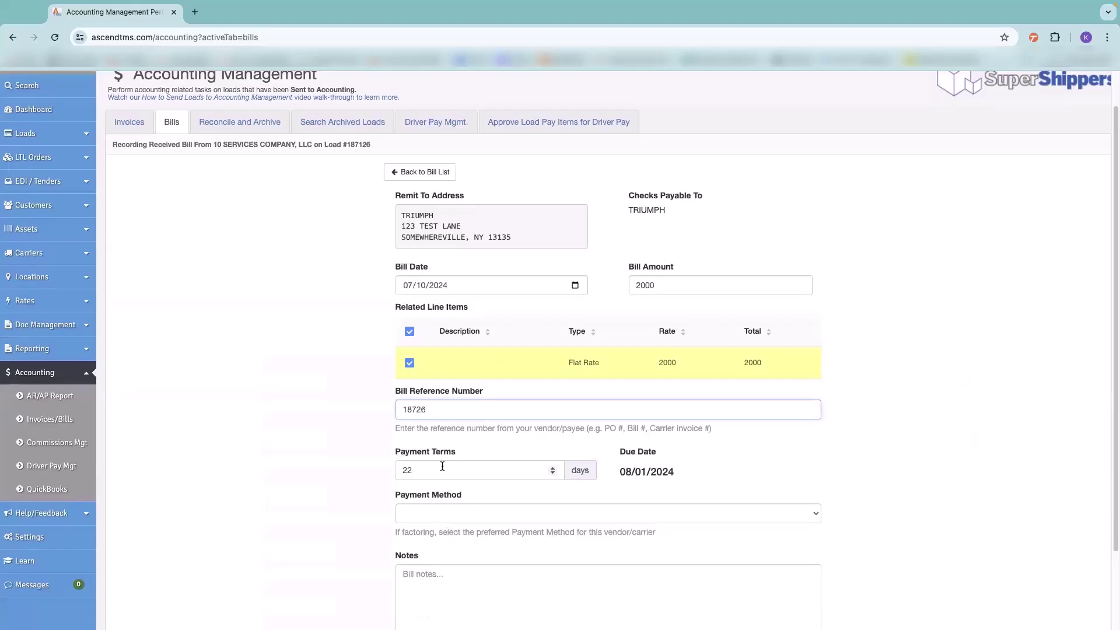
{"action": "scroll", "coordinate": [359, 502], "scroll_direction": "down", "scroll_amount": 1}
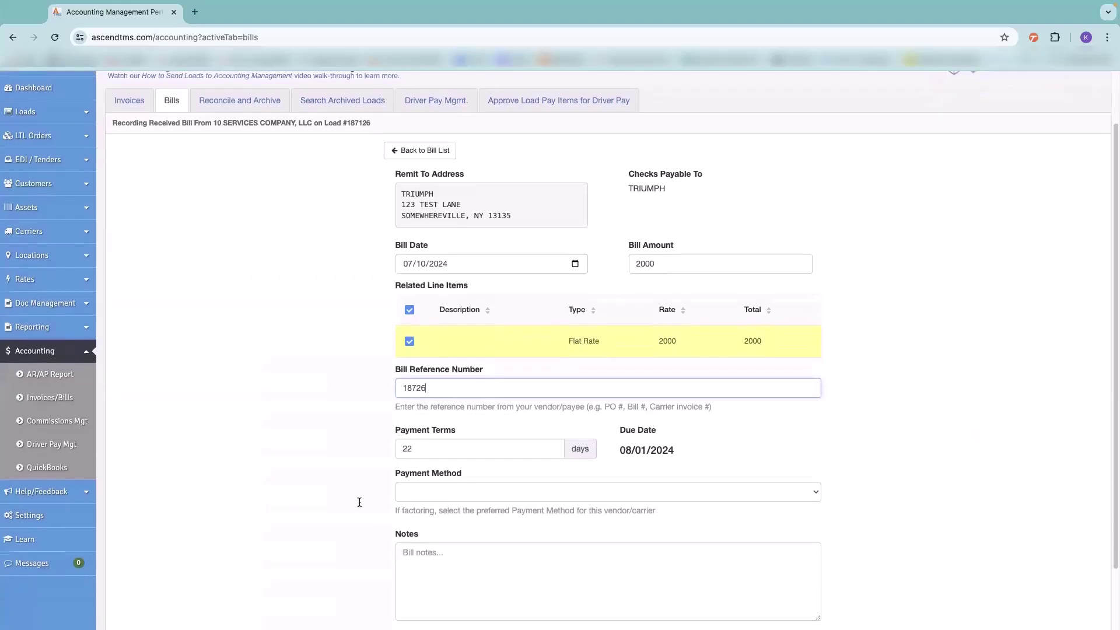
{"action": "left_click", "coordinate": [559, 493]}
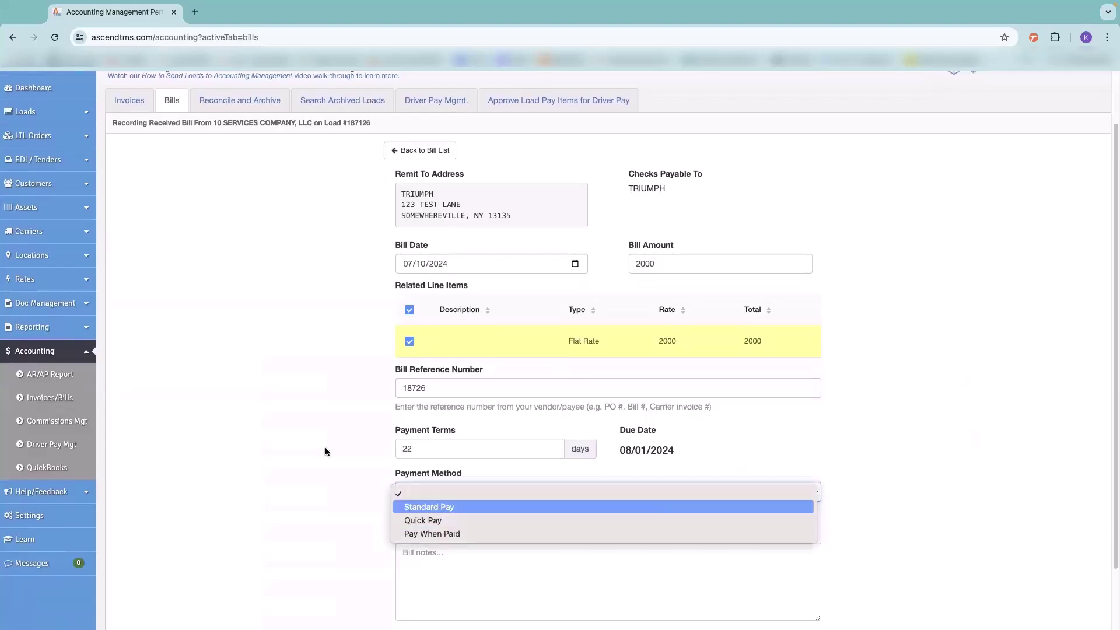
{"action": "left_click", "coordinate": [502, 506]}
{"action": "scroll", "coordinate": [690, 550], "scroll_direction": "down", "scroll_amount": 3}
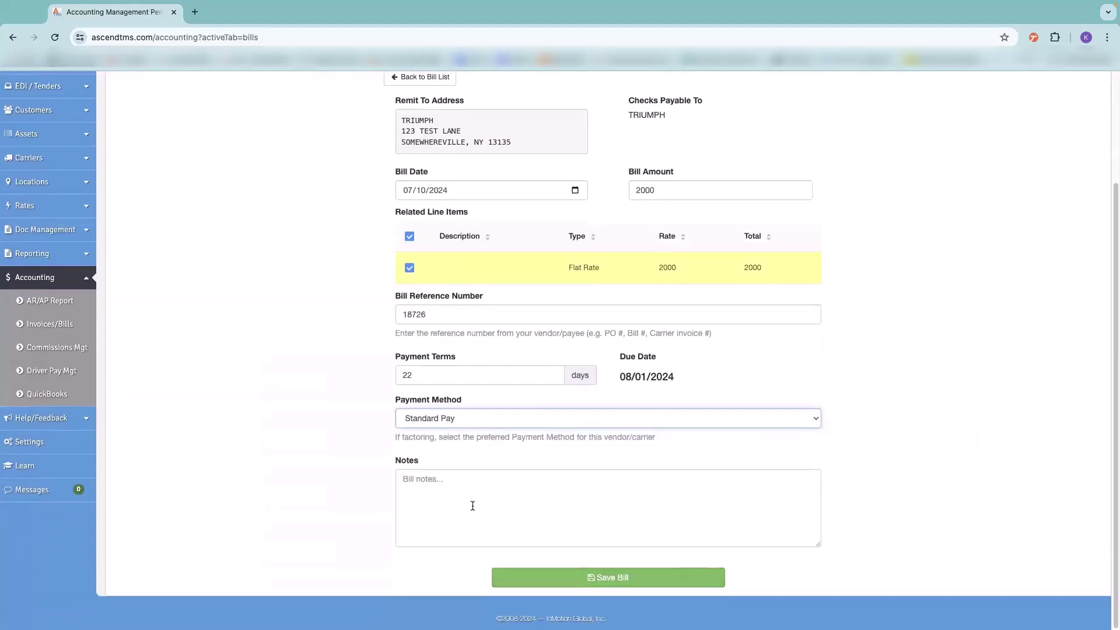
{"action": "left_click", "coordinate": [549, 581]}
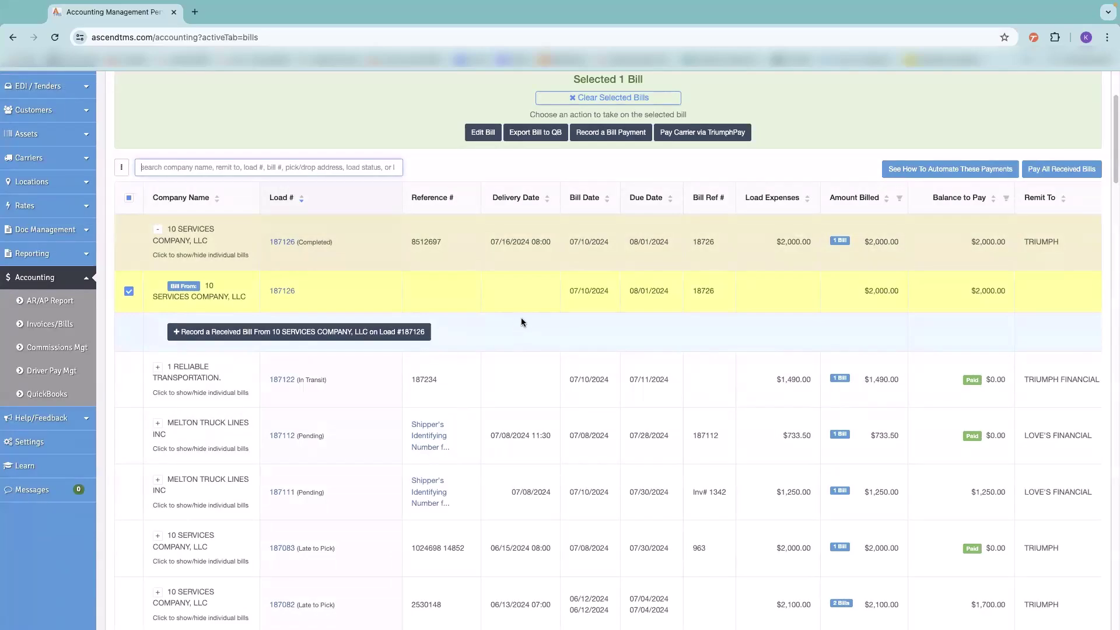
- Pay the $2,000 bill on load 187126 with internal reference number 18726
{"action": "left_click", "coordinate": [597, 130]}
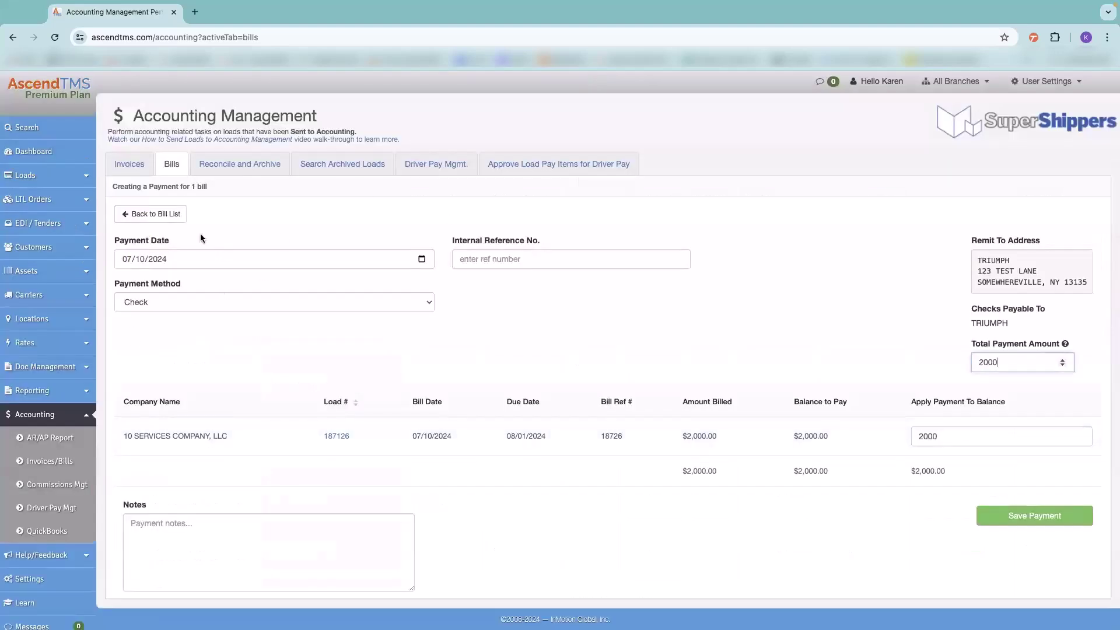
{"action": "left_click", "coordinate": [487, 258]}
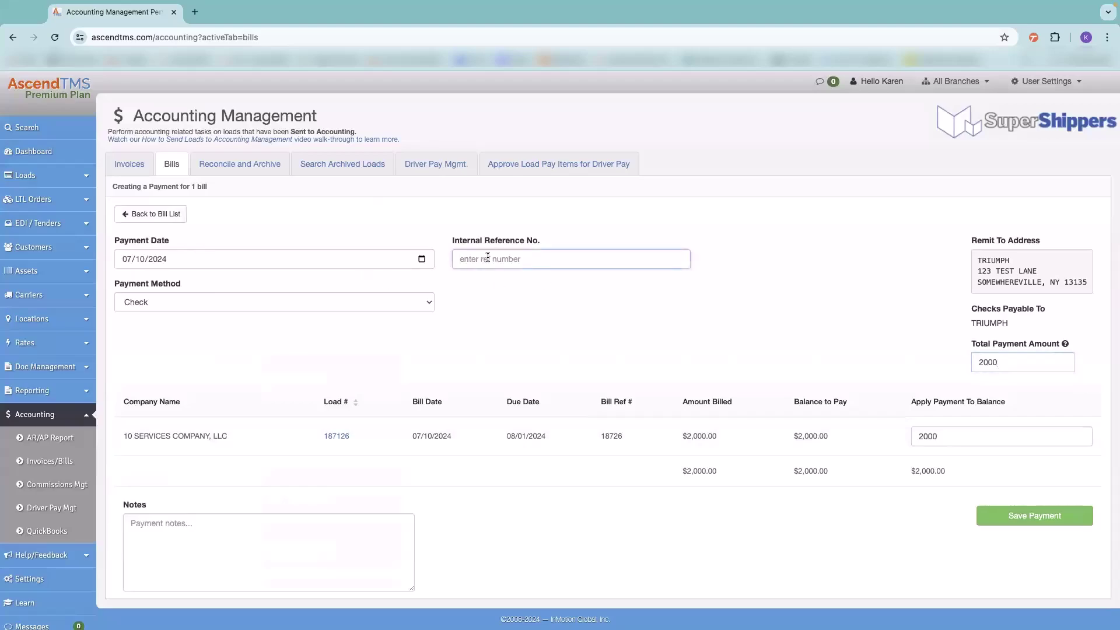
{"action": "type", "text": "18726"}
{"action": "left_click", "coordinate": [1011, 515]}
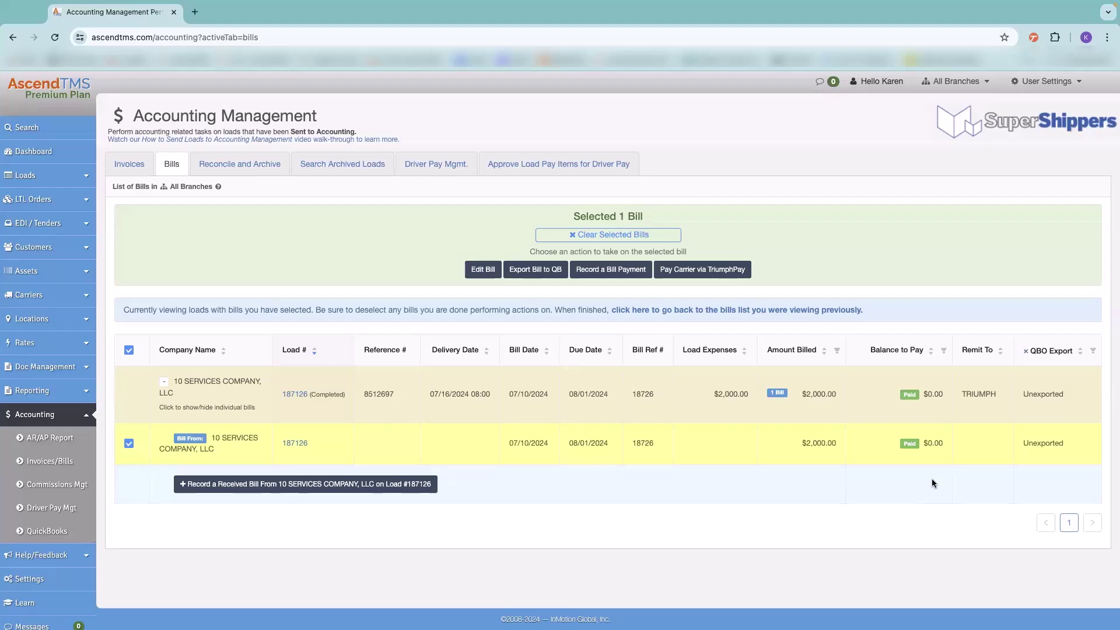
{"action": "left_click", "coordinate": [257, 165]}
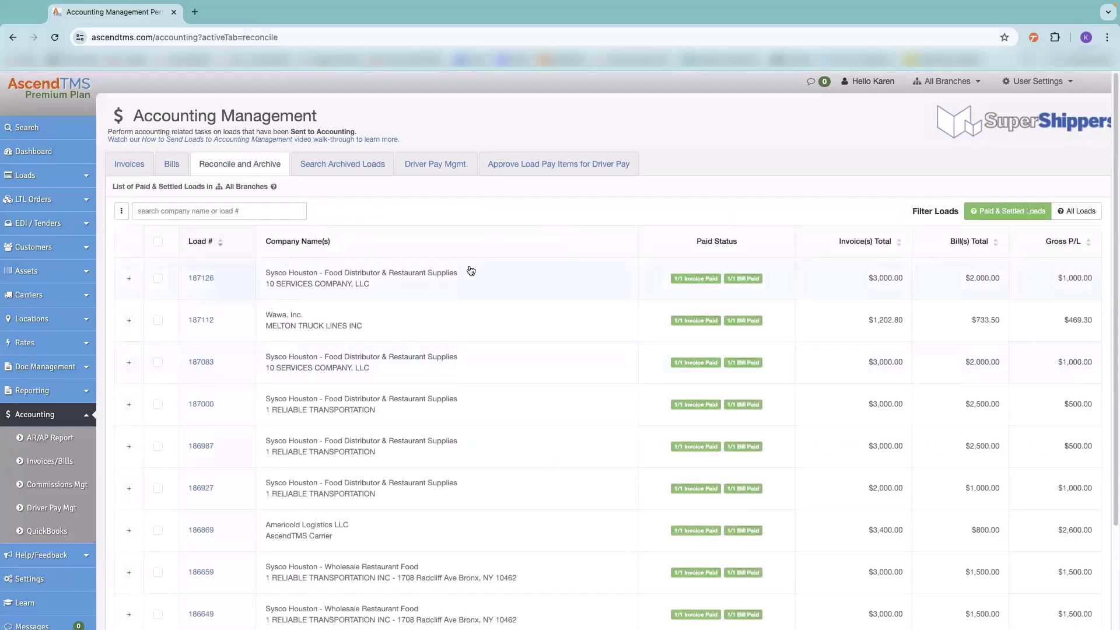
{"action": "mouse_move", "coordinate": [991, 211]}
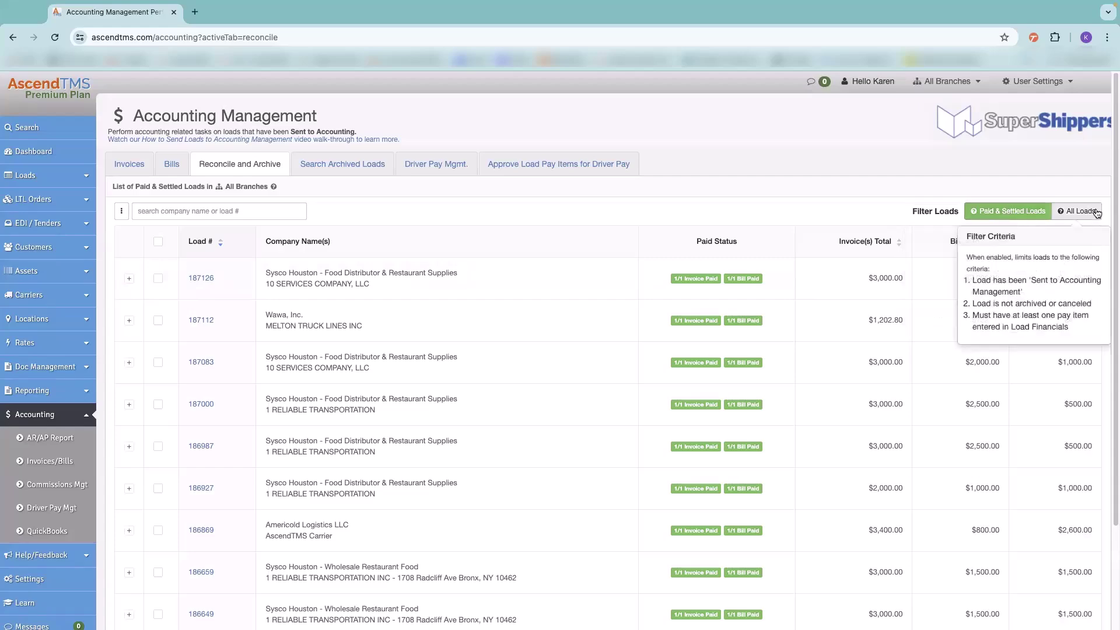
{"action": "left_click", "coordinate": [1078, 211]}
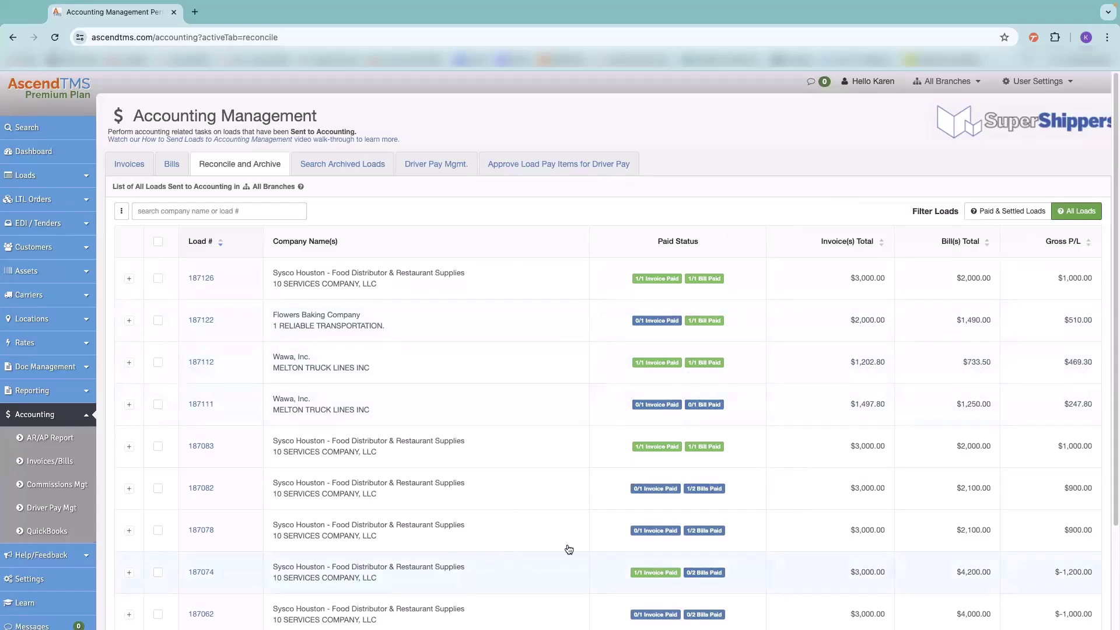
{"action": "left_click", "coordinate": [158, 242]}
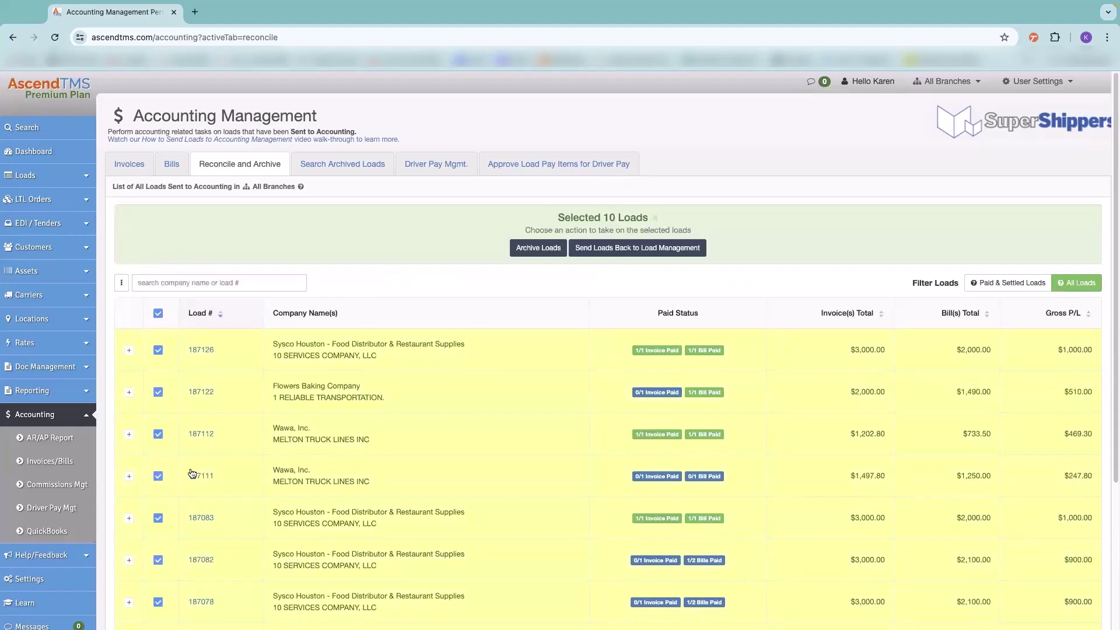
{"action": "left_click", "coordinate": [158, 313]}
{"action": "left_click", "coordinate": [157, 349]}
{"action": "left_click", "coordinate": [157, 391]}
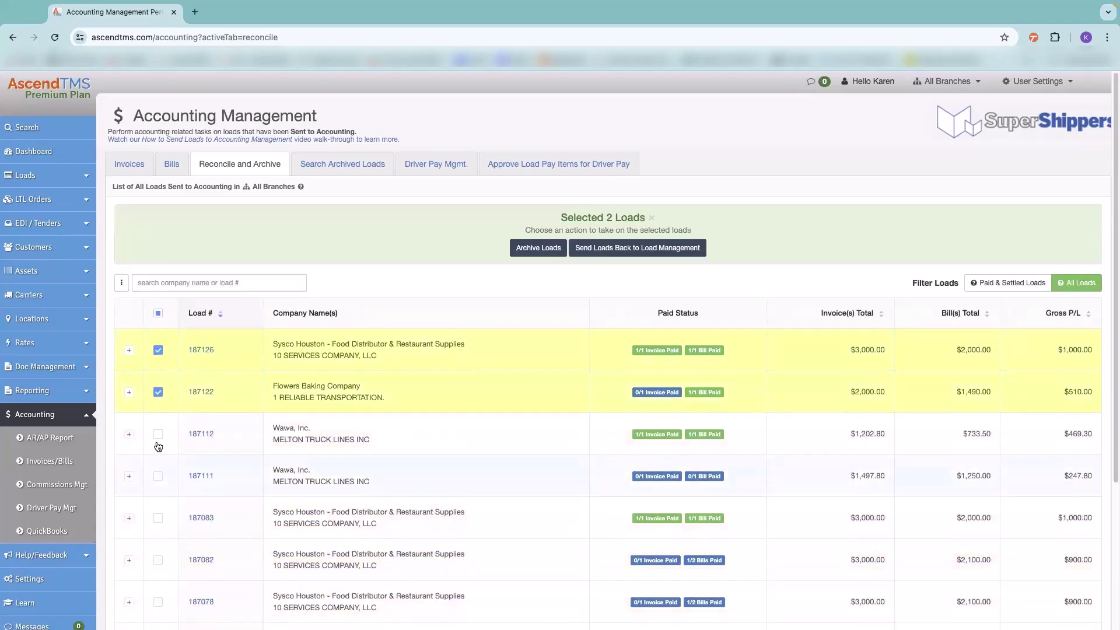
{"action": "left_click", "coordinate": [158, 433]}
{"action": "left_click", "coordinate": [159, 350]}
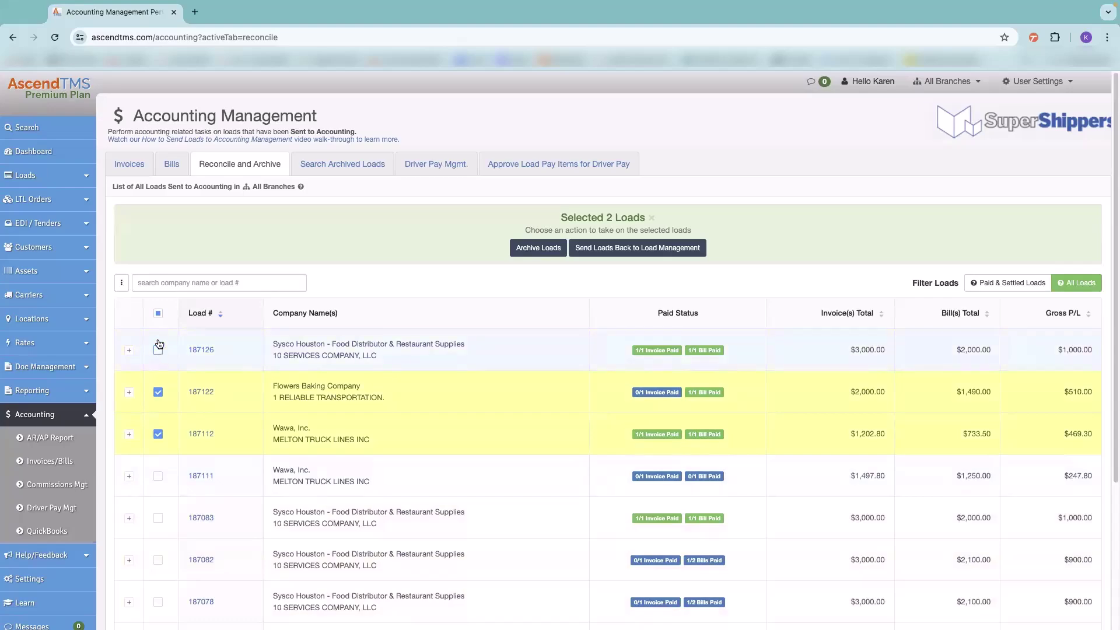
{"action": "left_click", "coordinate": [158, 313]}
{"action": "left_click", "coordinate": [158, 314]}
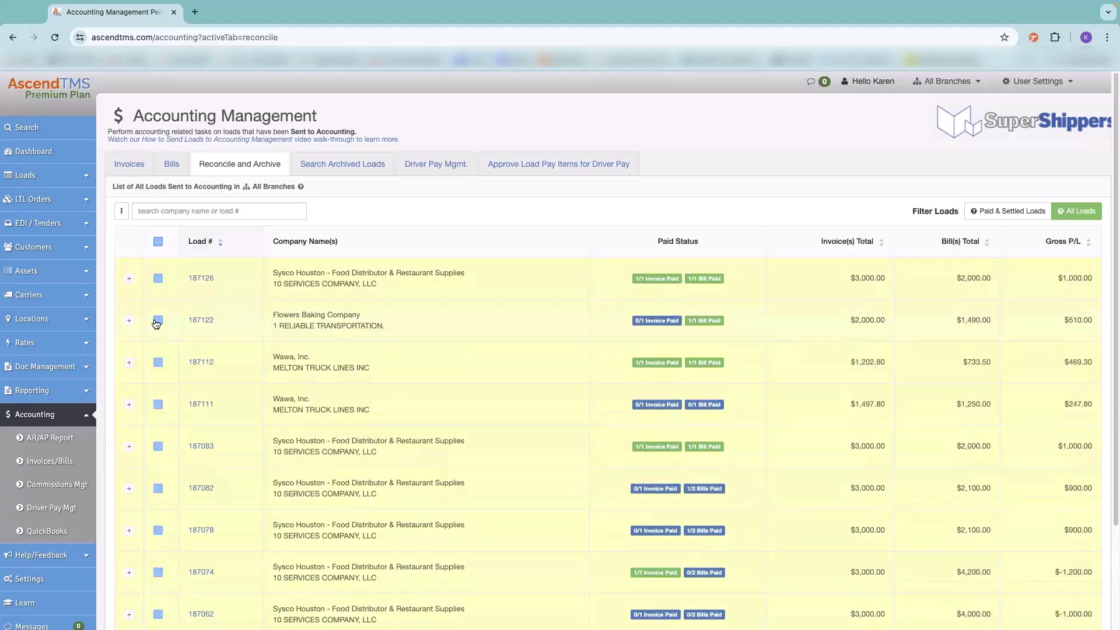
{"action": "left_click", "coordinate": [157, 278]}
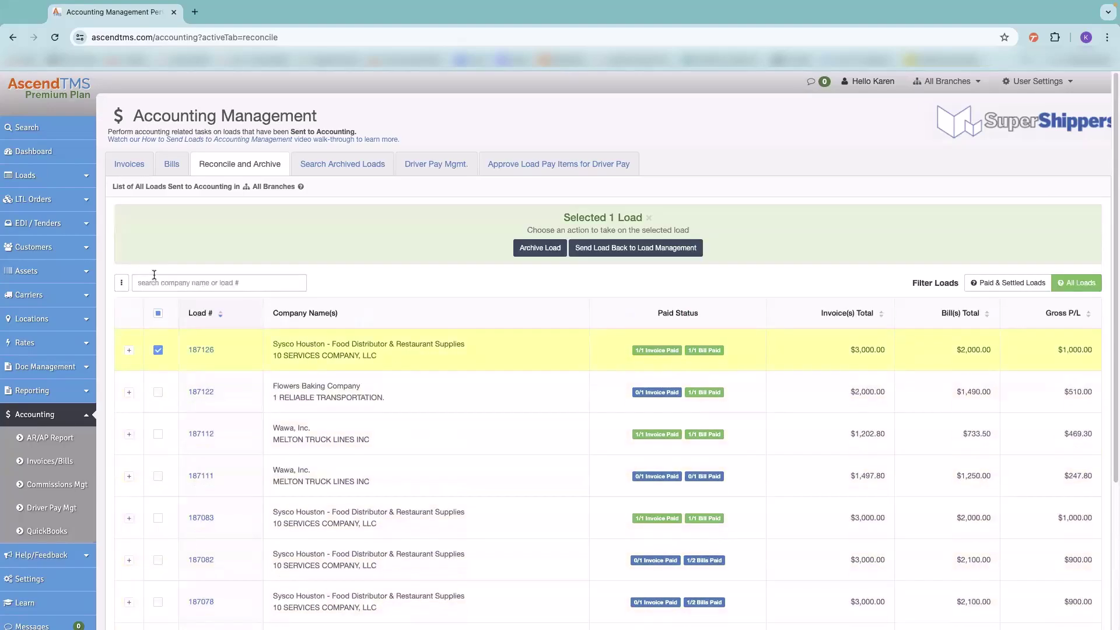
{"action": "left_click", "coordinate": [531, 249]}
{"action": "left_click", "coordinate": [601, 354]}
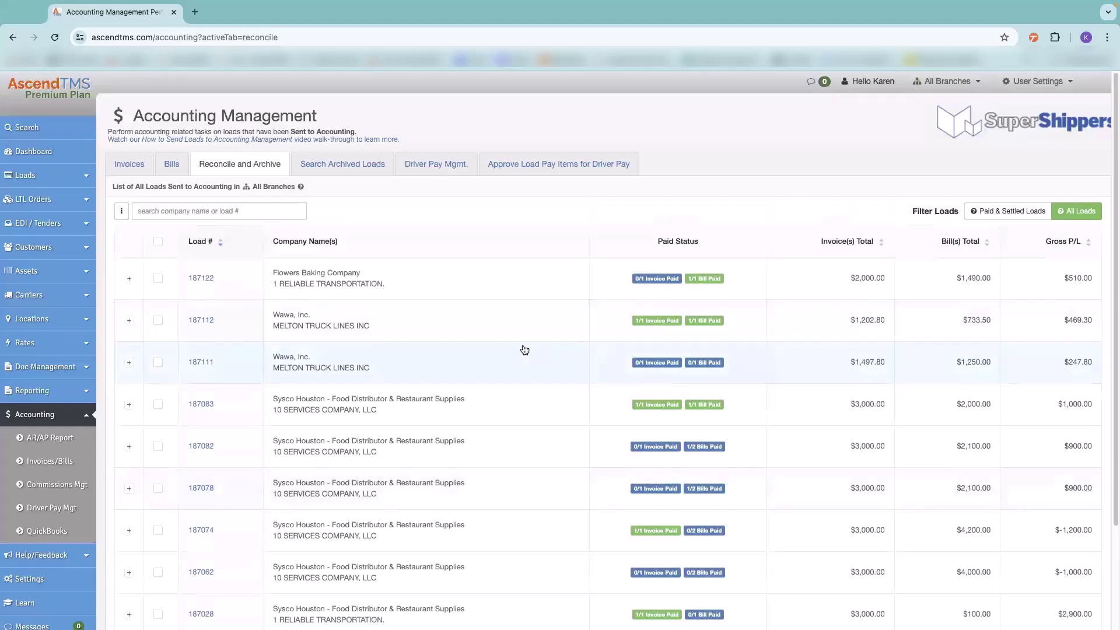
{"action": "left_click", "coordinate": [65, 181]}
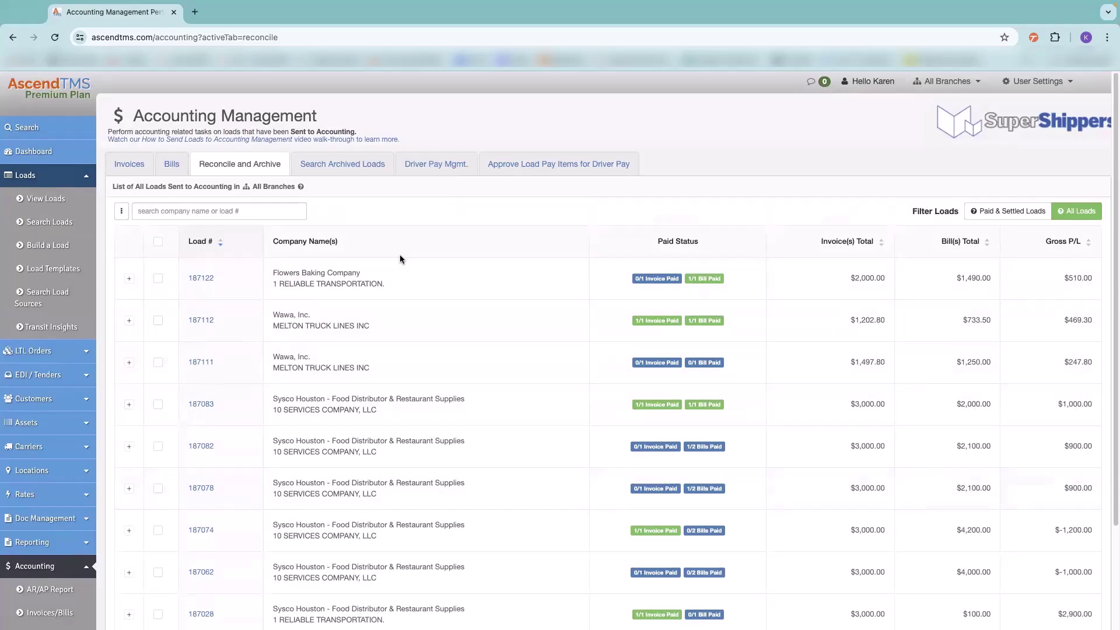
- Search the archived loads and select load 187126, now marked Archived
{"action": "left_click", "coordinate": [325, 165]}
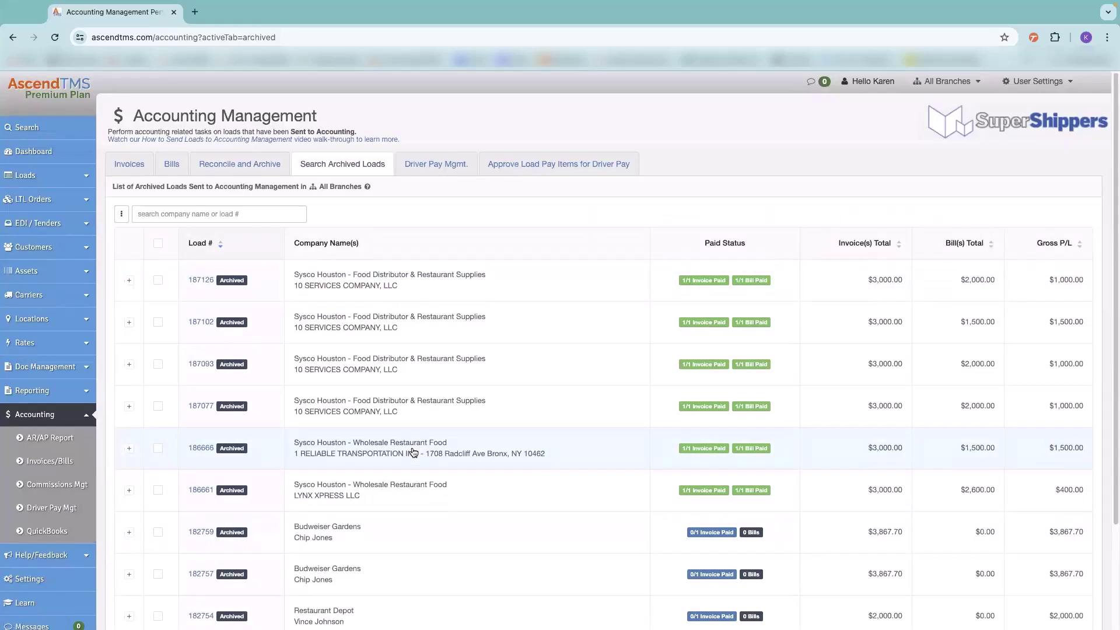
{"action": "left_click", "coordinate": [182, 209]}
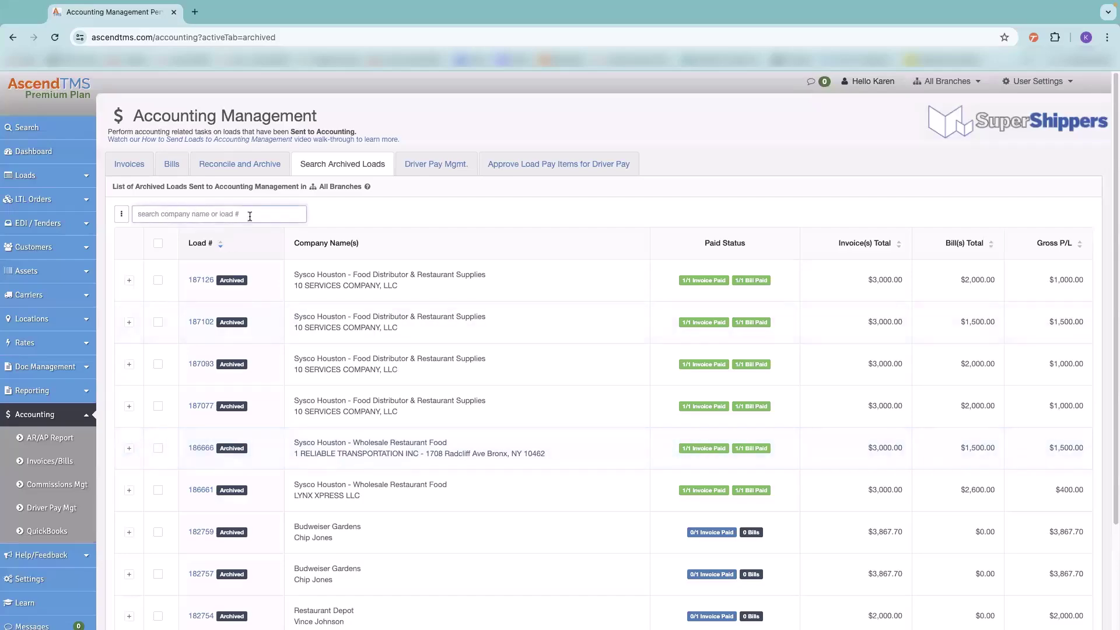
{"action": "left_click", "coordinate": [158, 280]}
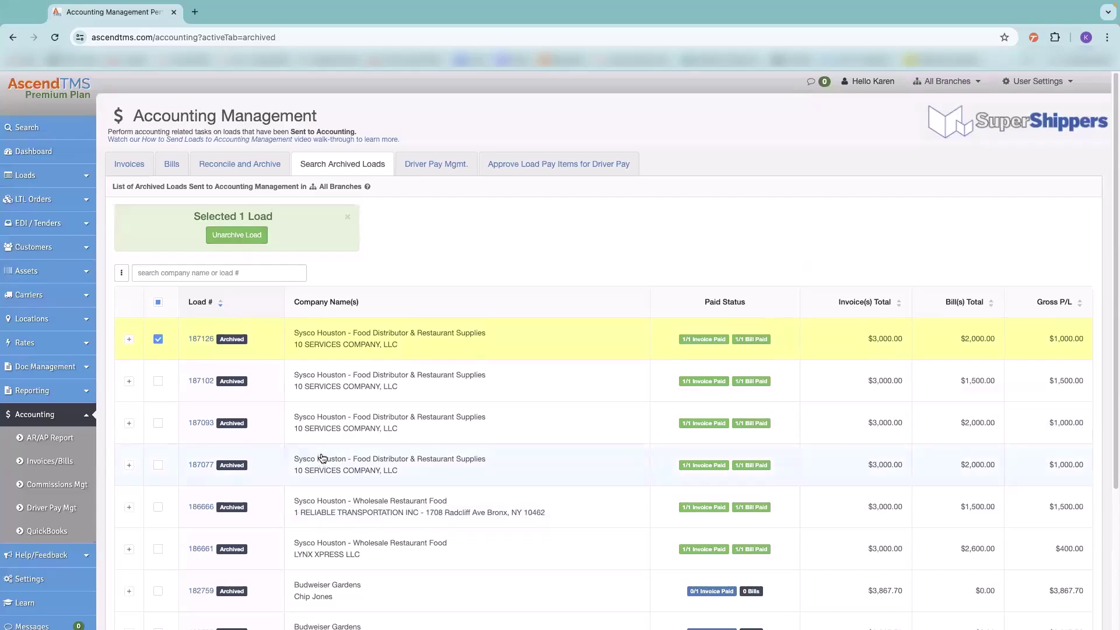
{"action": "scroll", "coordinate": [590, 385], "scroll_direction": "down", "scroll_amount": 3}
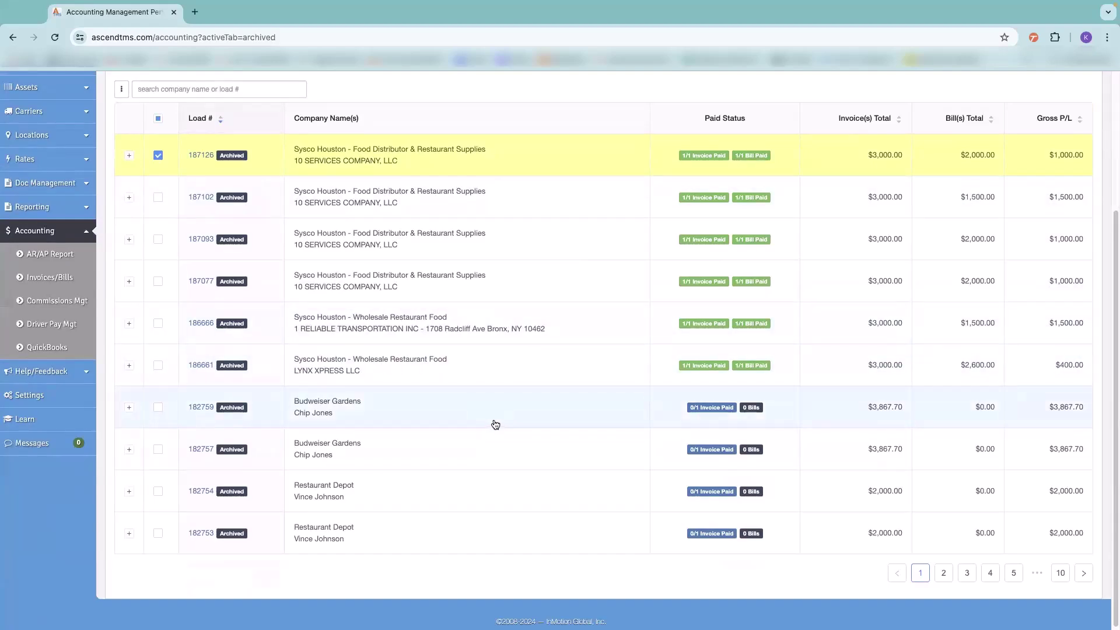
- Open the AR/AP Report and filter Accounts Receivable by 'ama' for Amazon's invoices
{"action": "left_click", "coordinate": [44, 260]}
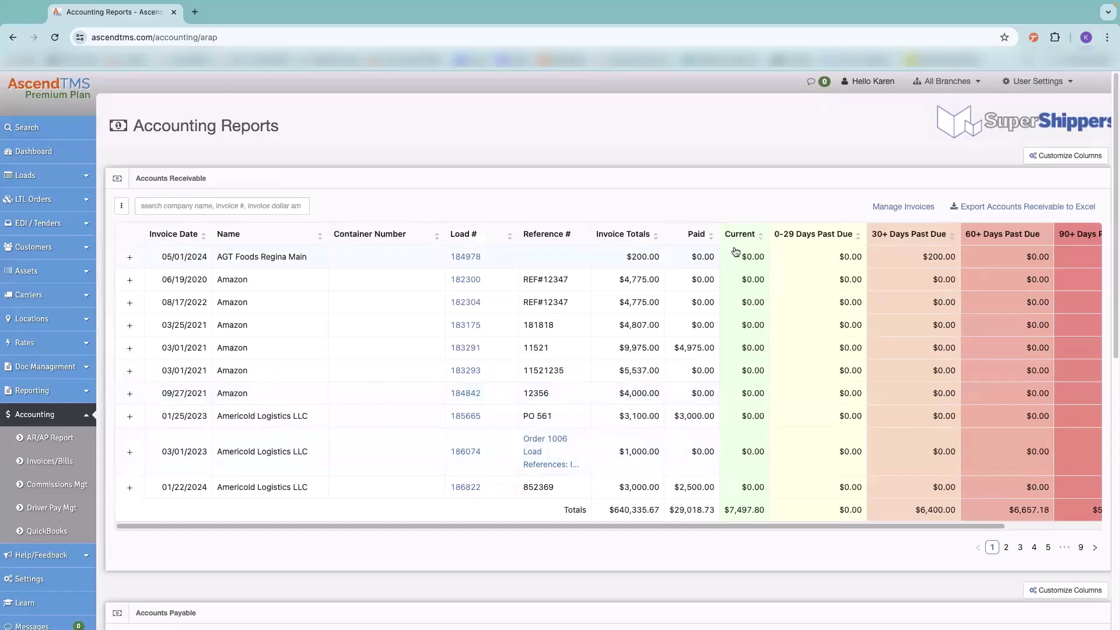
{"action": "left_click", "coordinate": [243, 205]}
{"action": "type", "text": "ama"}
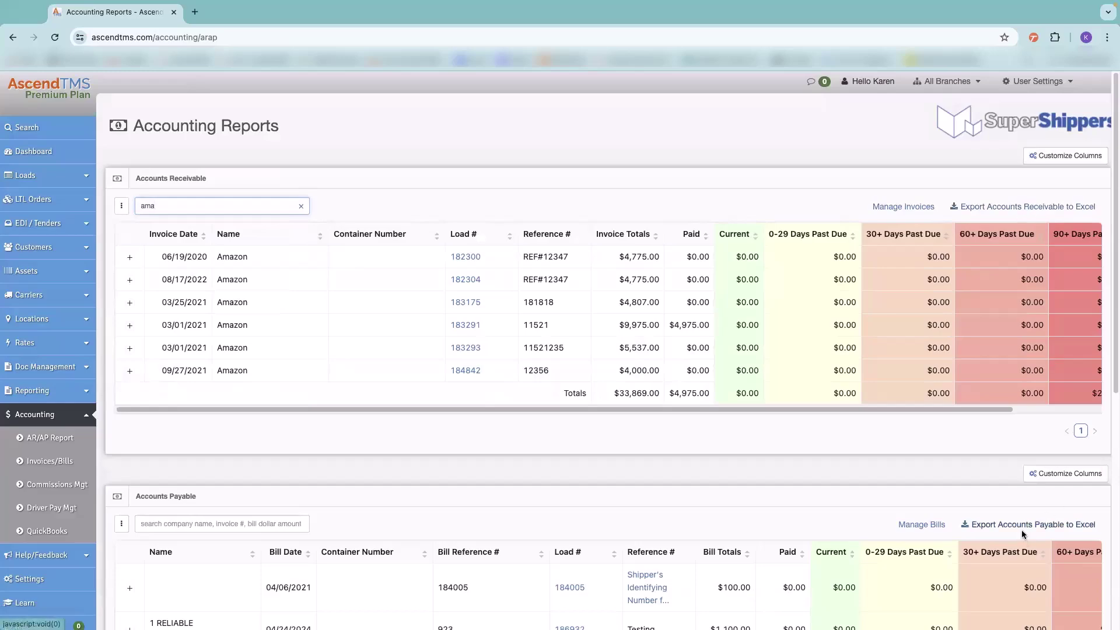
{"action": "left_click_drag", "start_coordinate": [171, 206], "coordinate": [123, 205]}
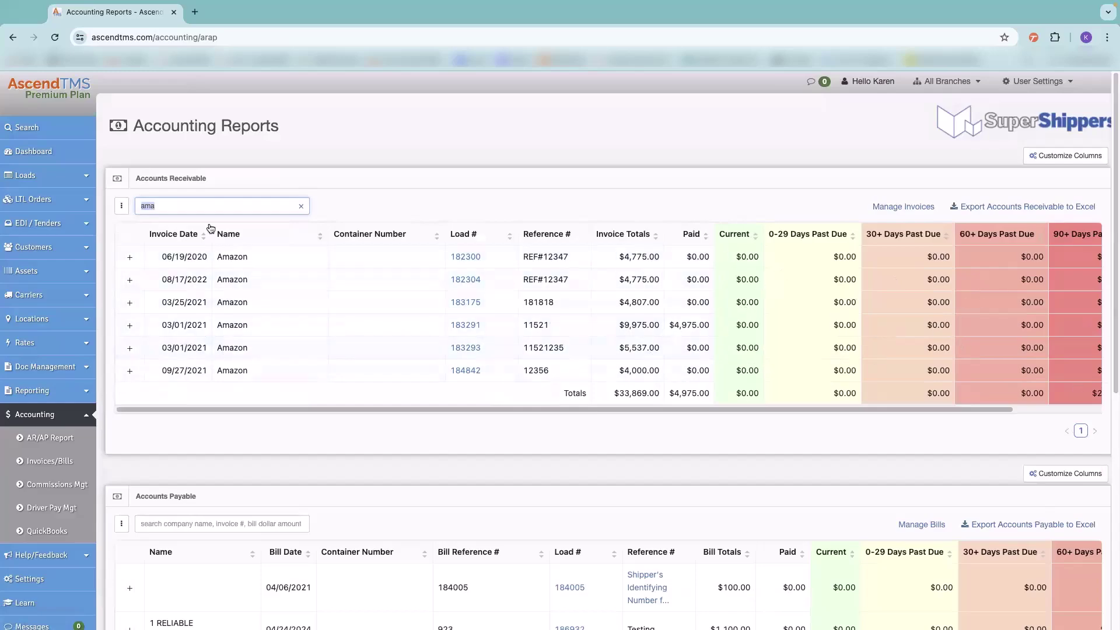
{"action": "scroll", "coordinate": [166, 350], "scroll_direction": "down", "scroll_amount": 5}
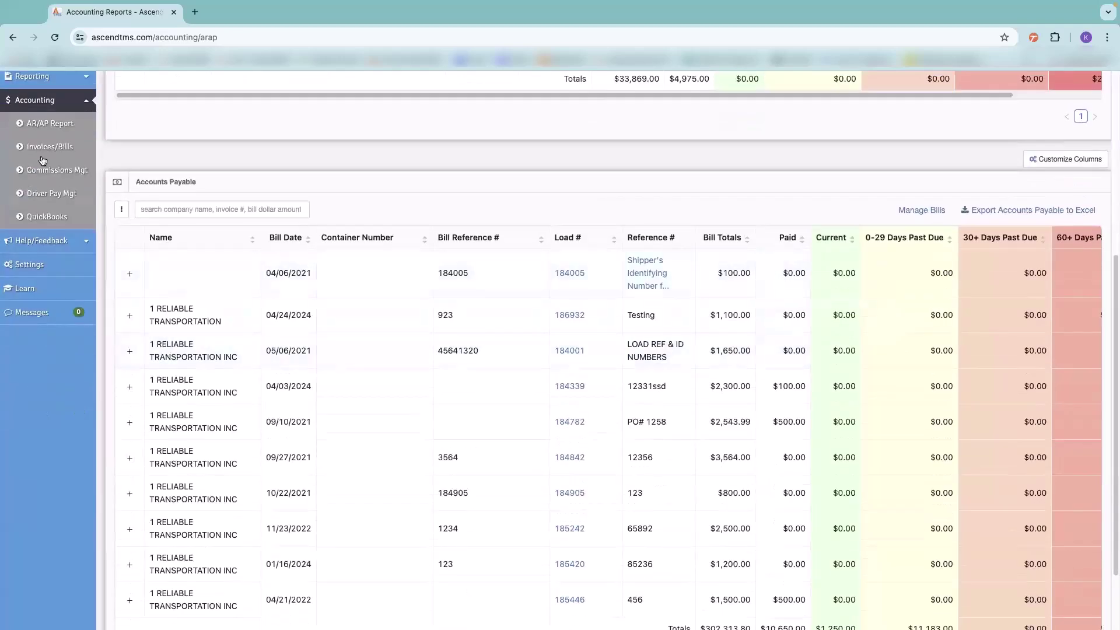
- Open Commissions Management and select the commission for load 186274
{"action": "left_click", "coordinate": [42, 170]}
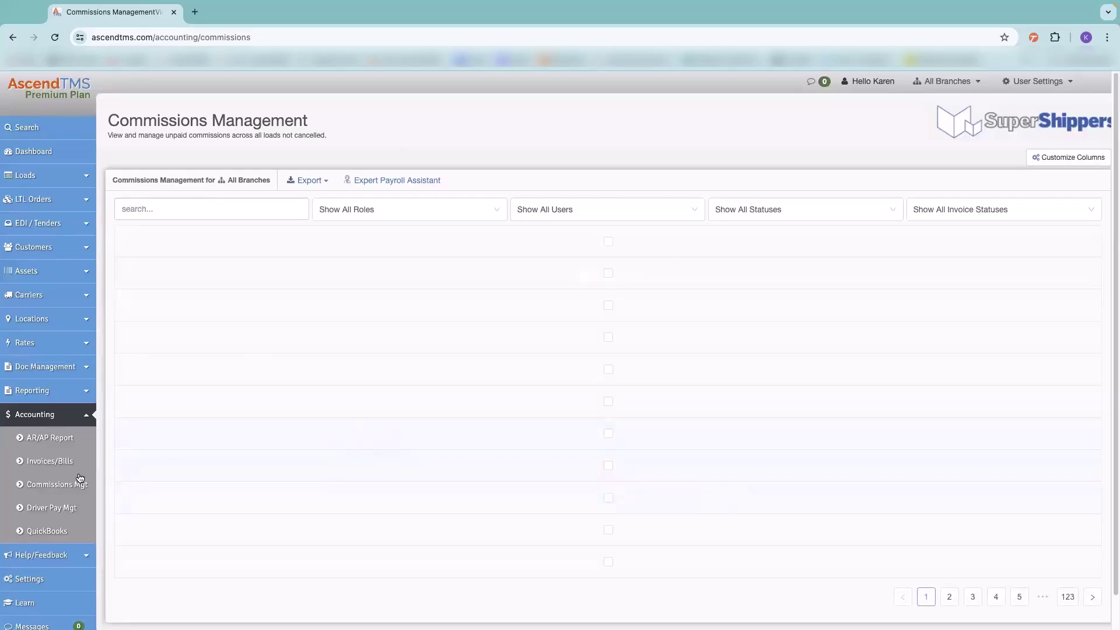
{"action": "left_click", "coordinate": [53, 462]}
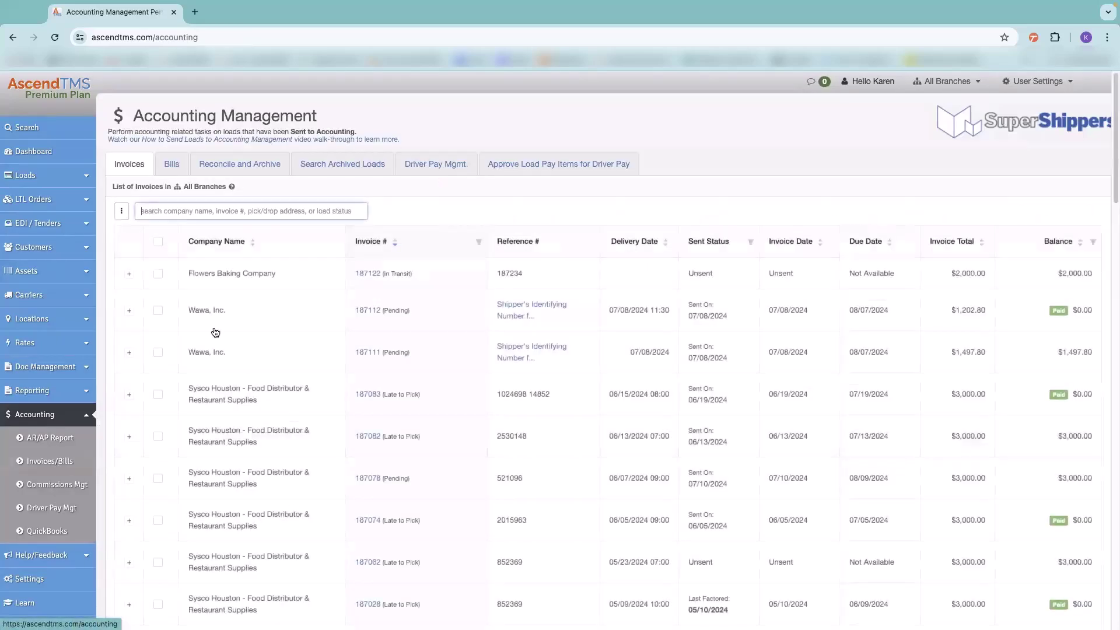
{"action": "left_click", "coordinate": [48, 489]}
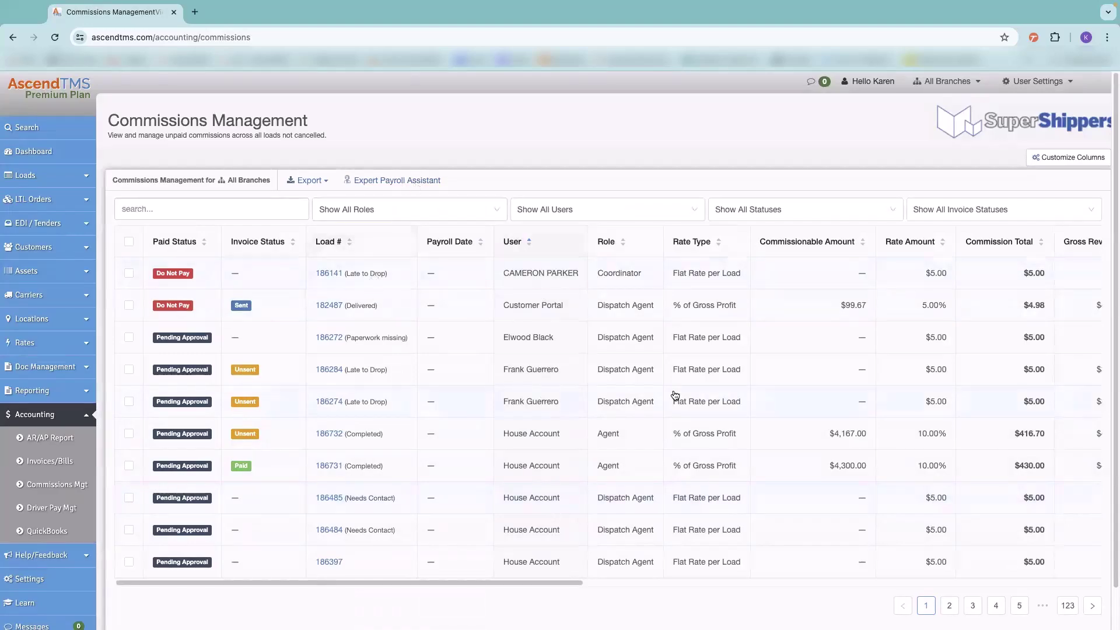
{"action": "left_click", "coordinate": [128, 401]}
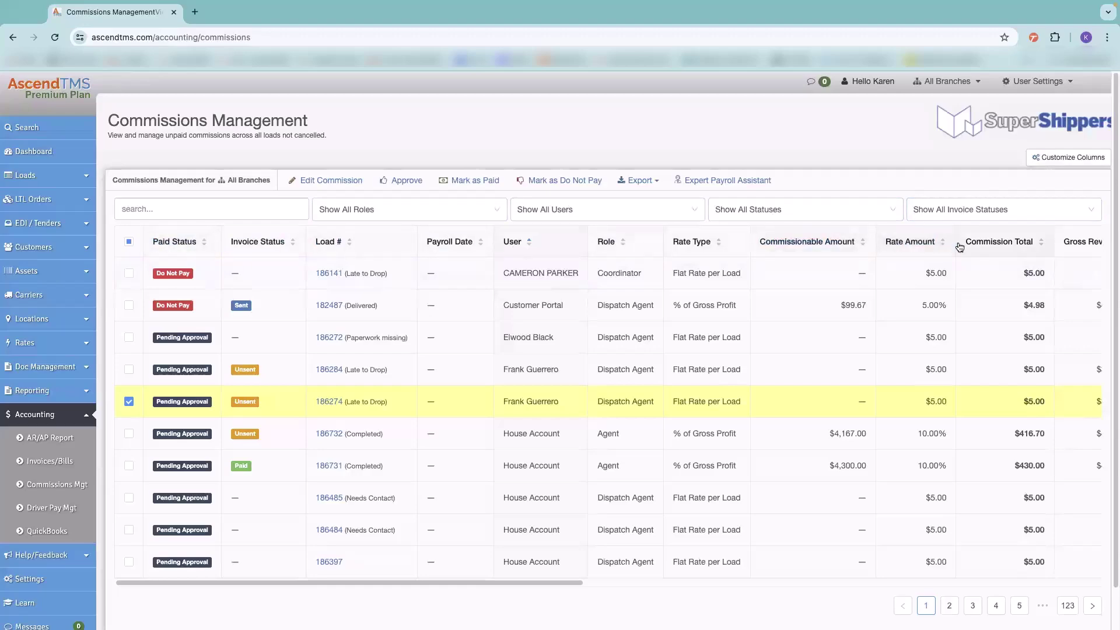
- Try moving Invoice Status above Paid Status in Customize Columns, closing without saving
{"action": "left_click", "coordinate": [1064, 157]}
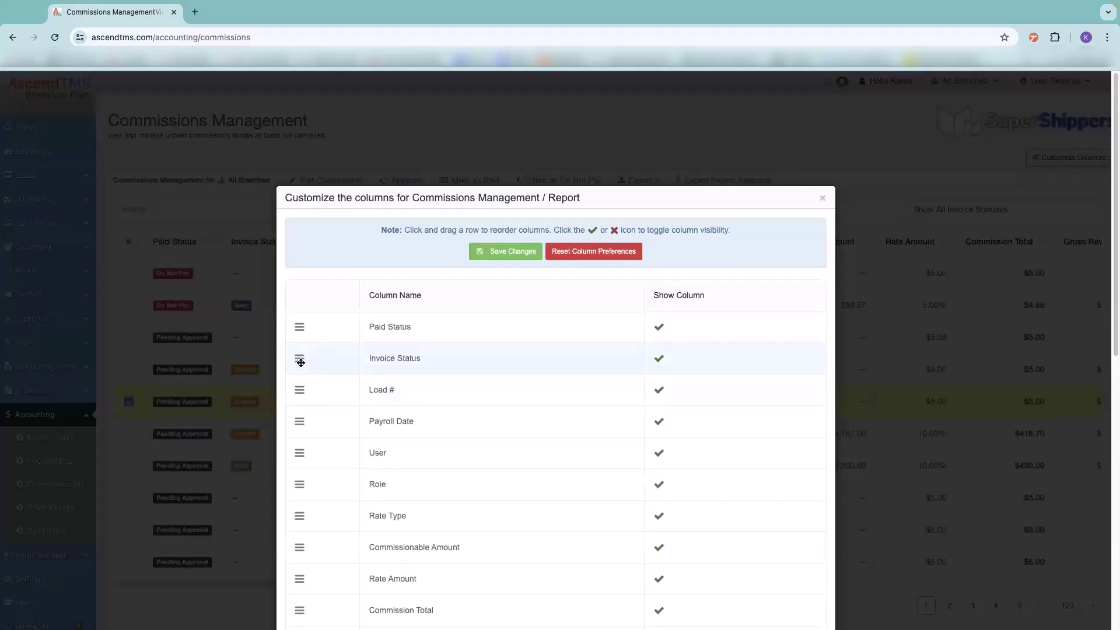
{"action": "left_click_drag", "start_coordinate": [300, 362], "coordinate": [306, 327]}
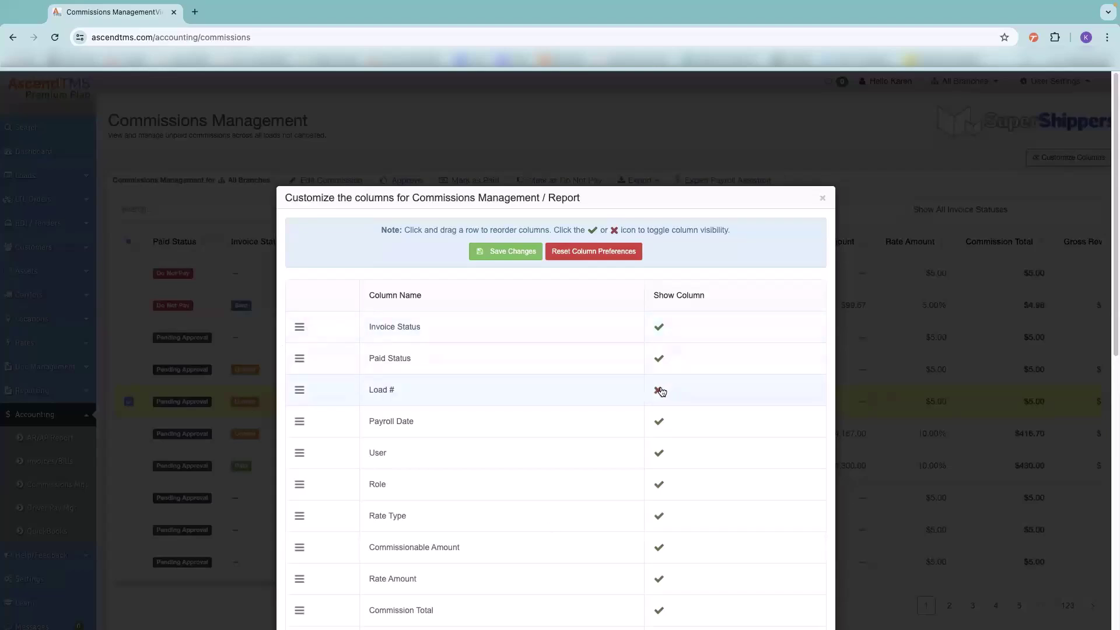
{"action": "left_click", "coordinate": [823, 198]}
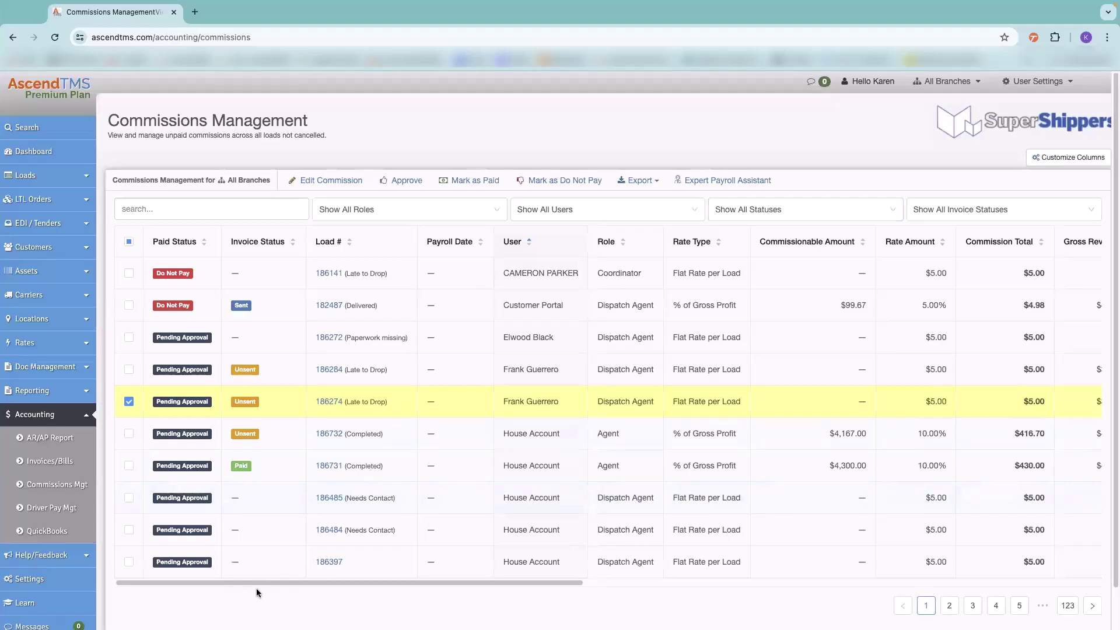
- Filter commissions to House Account and select loads 186732, 186485, 186484 and 186397
{"action": "scroll", "coordinate": [346, 520], "scroll_direction": "down", "scroll_amount": 2}
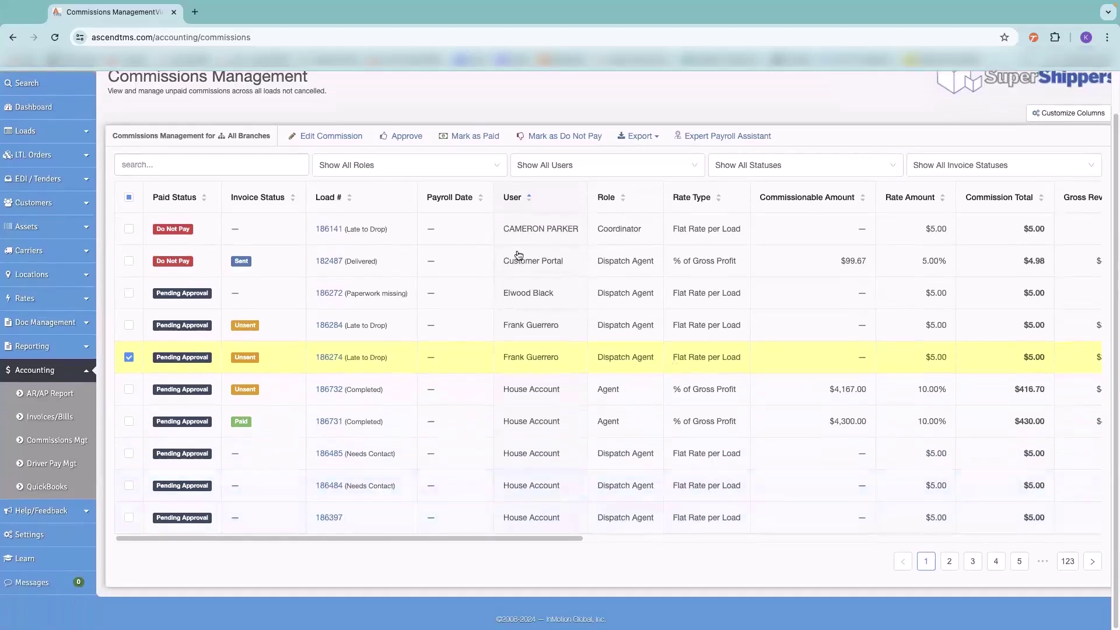
{"action": "left_click", "coordinate": [599, 164]}
{"action": "scroll", "coordinate": [583, 250], "scroll_direction": "down", "scroll_amount": 1}
{"action": "left_click", "coordinate": [575, 284]}
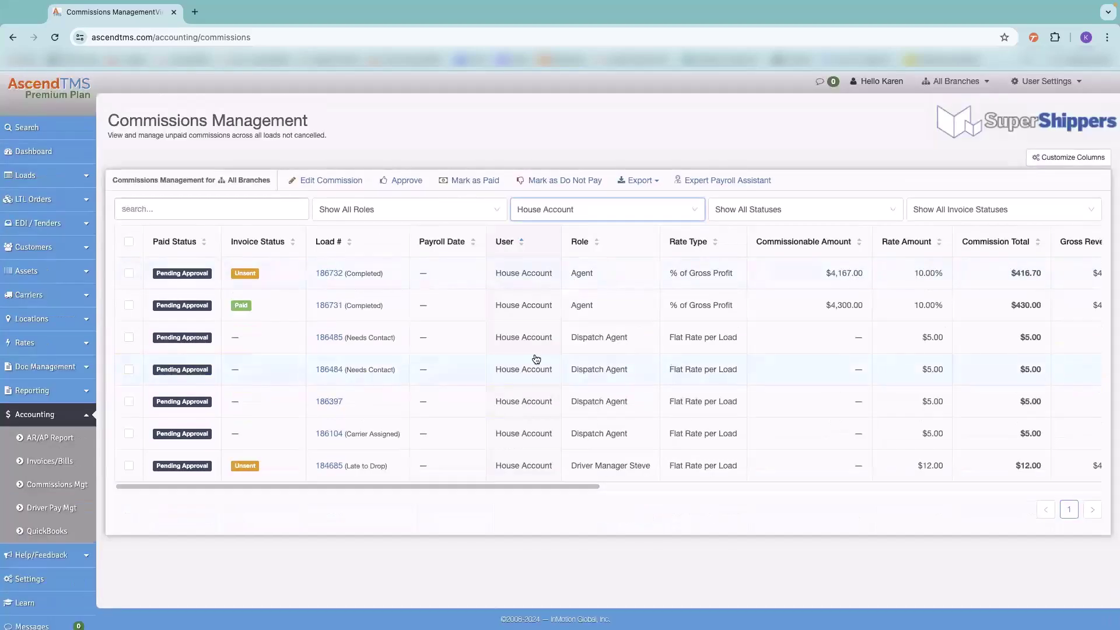
{"action": "left_click", "coordinate": [130, 274]}
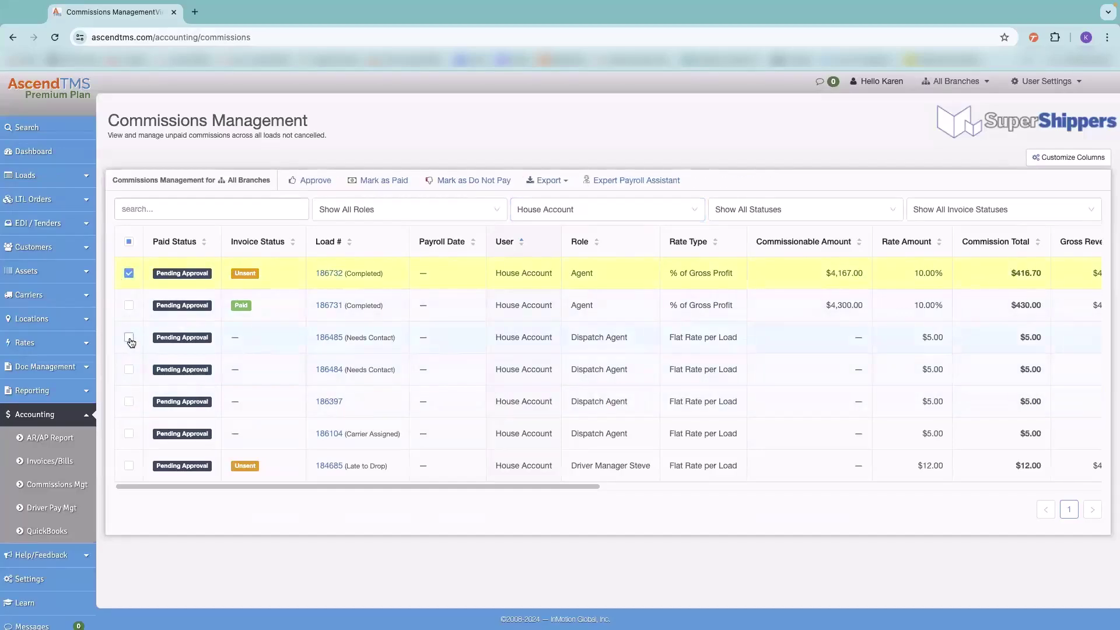
{"action": "left_click", "coordinate": [129, 338]}
{"action": "left_click", "coordinate": [129, 369]}
{"action": "left_click", "coordinate": [129, 402]}
- Mark them paid with payroll date 07/10/2024 and export the Paid Commissions Report to PDF
{"action": "left_click", "coordinate": [392, 180]}
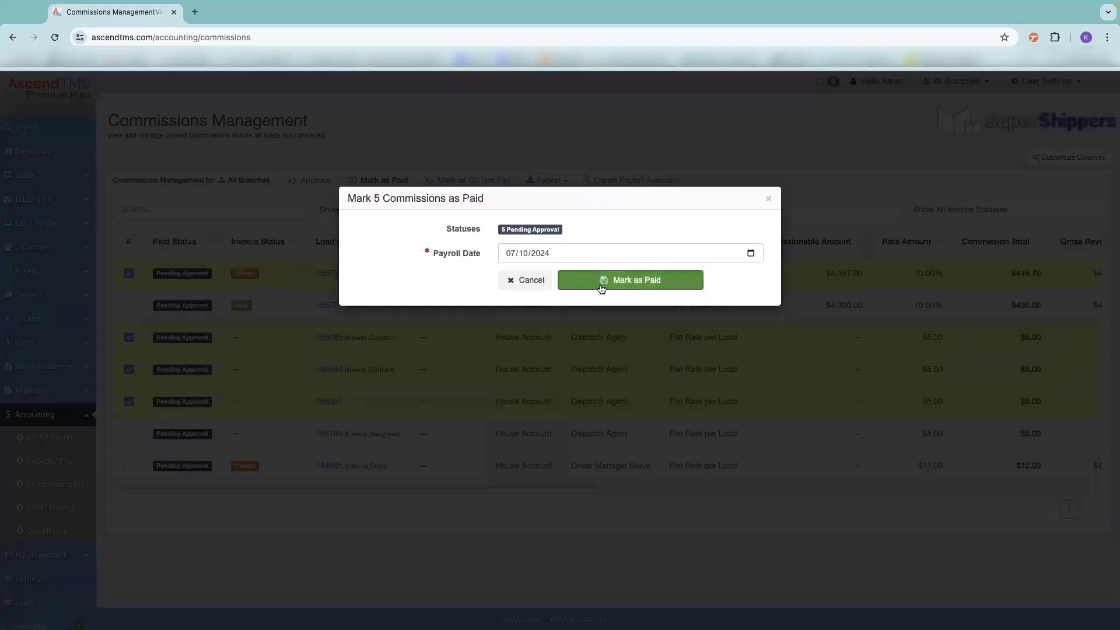
{"action": "left_click", "coordinate": [601, 286]}
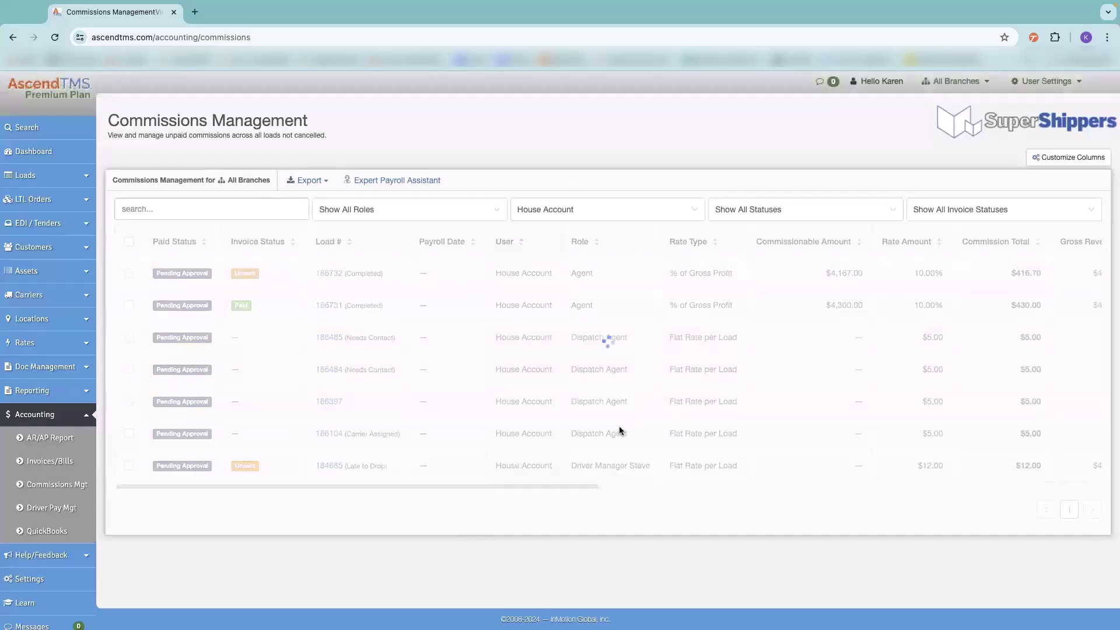
{"action": "left_click", "coordinate": [308, 180]}
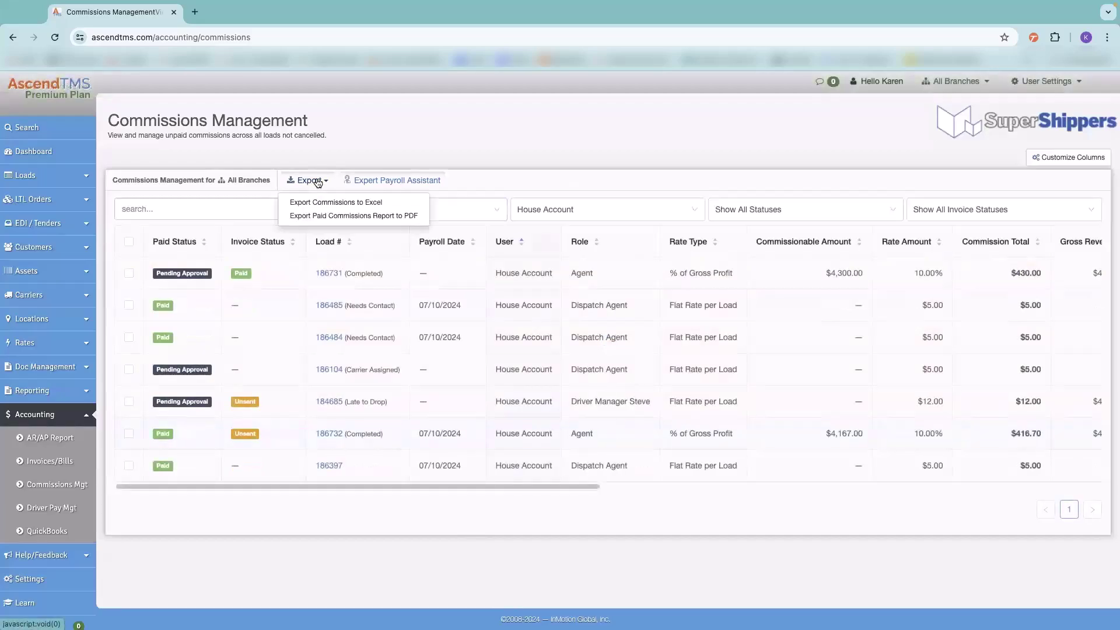
{"action": "left_click", "coordinate": [318, 216]}
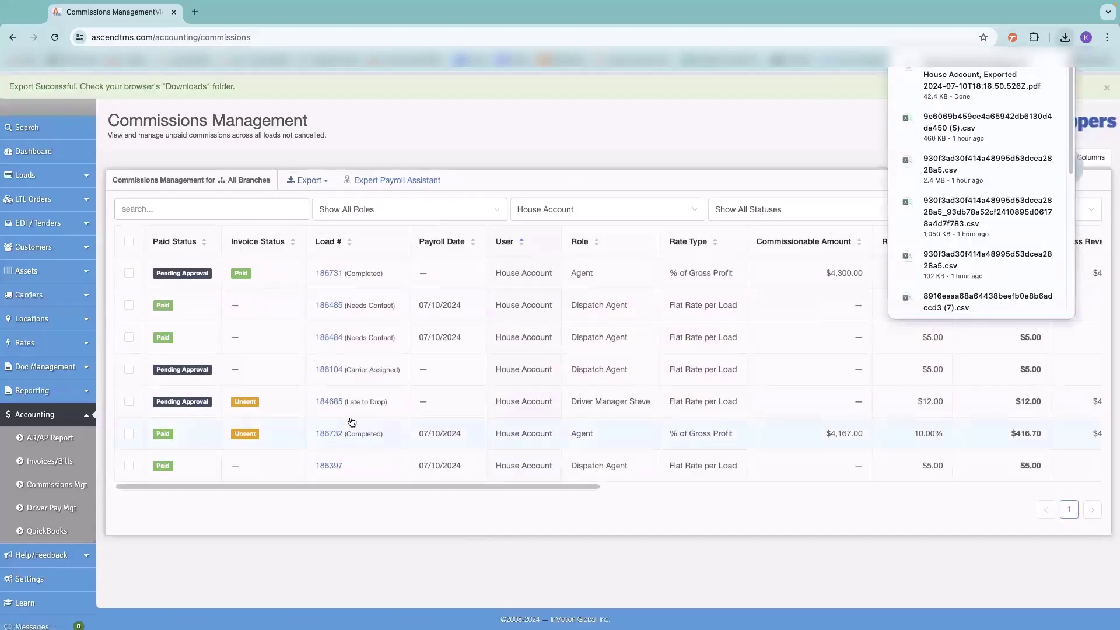
- Open the exported House Account paid commissions PDF from Chrome's downloads, showing four loads totalling $431.70
{"action": "left_click", "coordinate": [960, 73]}
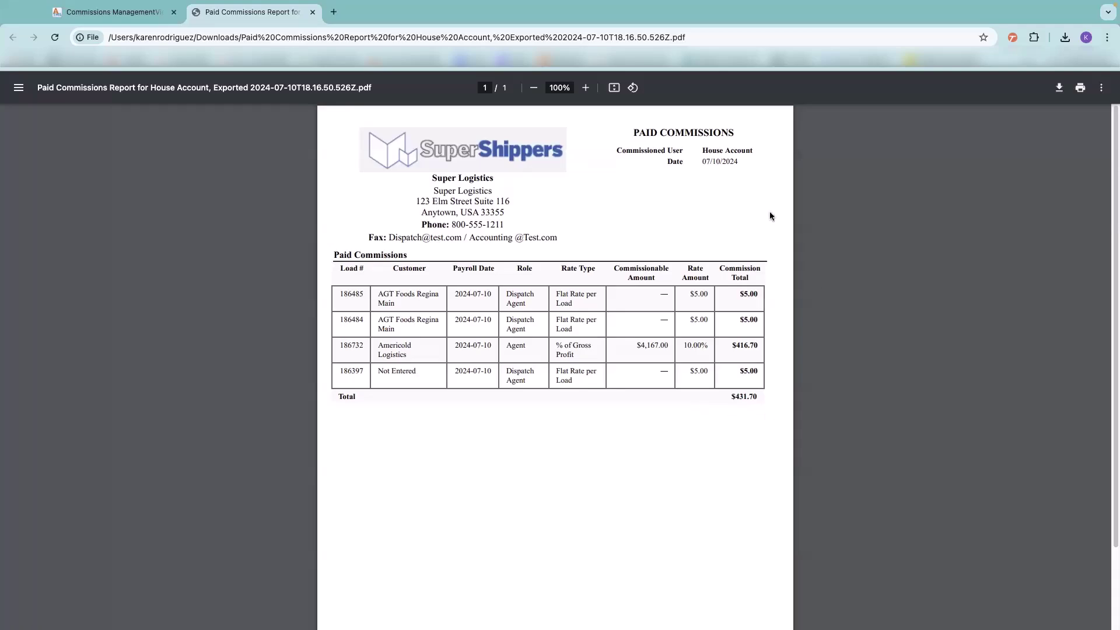
- Close the PDF report and go to the QuickBooks settings under Accounting
{"action": "left_click", "coordinate": [313, 12]}
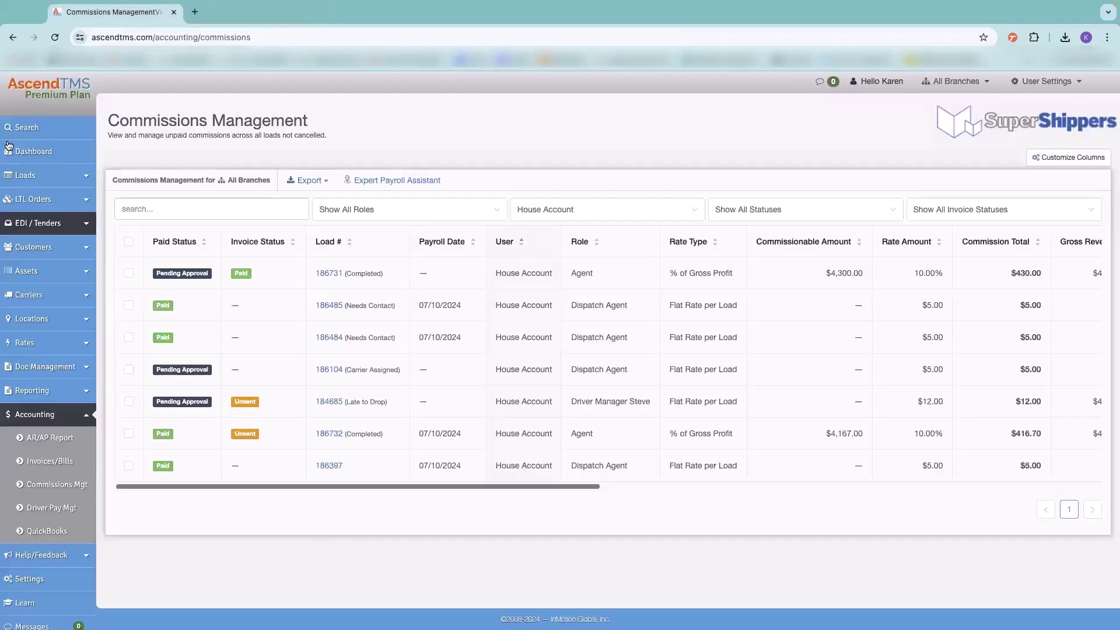
{"action": "left_click", "coordinate": [56, 534]}
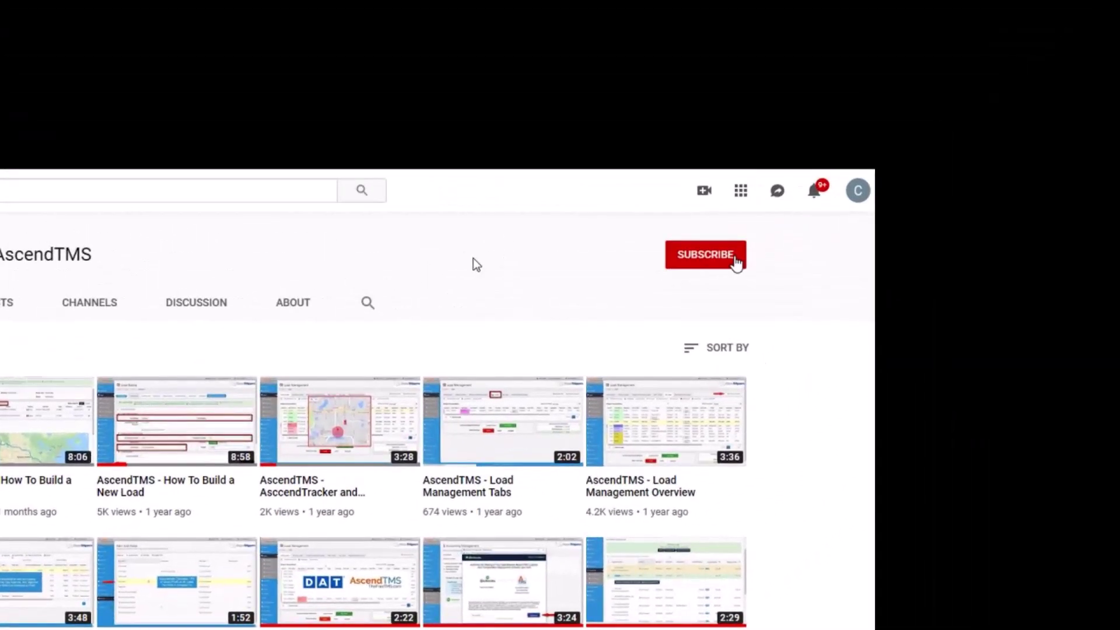
- Subscribe to the InMotion Global - AscendTMS channel and scroll through its uploaded tutorial videos
{"action": "left_click", "coordinate": [734, 258]}
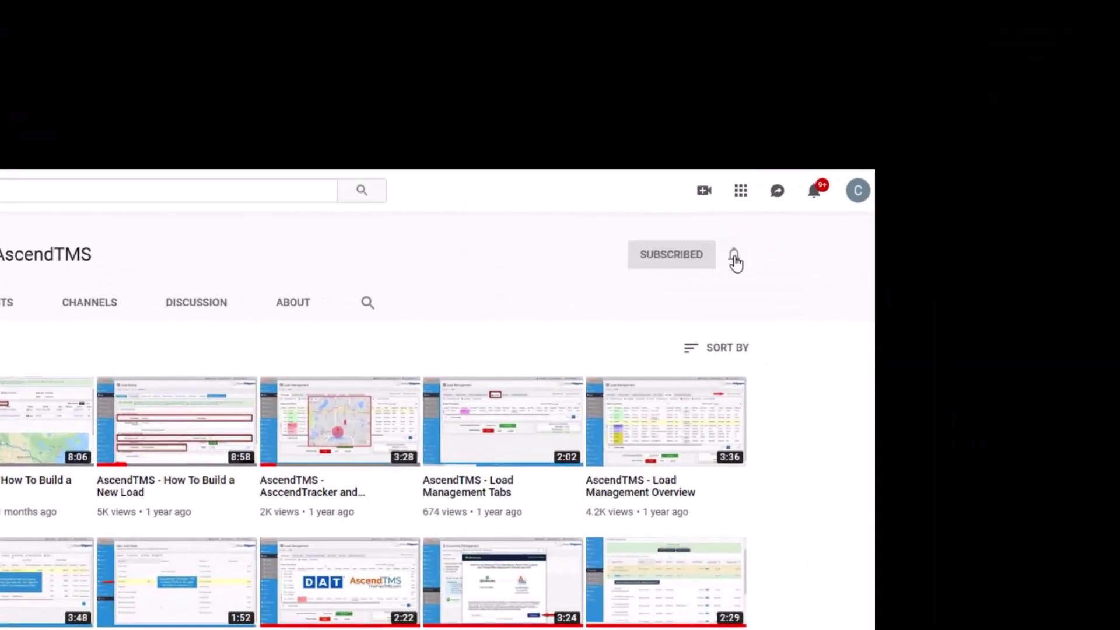
{"action": "scroll", "coordinate": [769, 338], "scroll_direction": "down", "scroll_amount": 4}
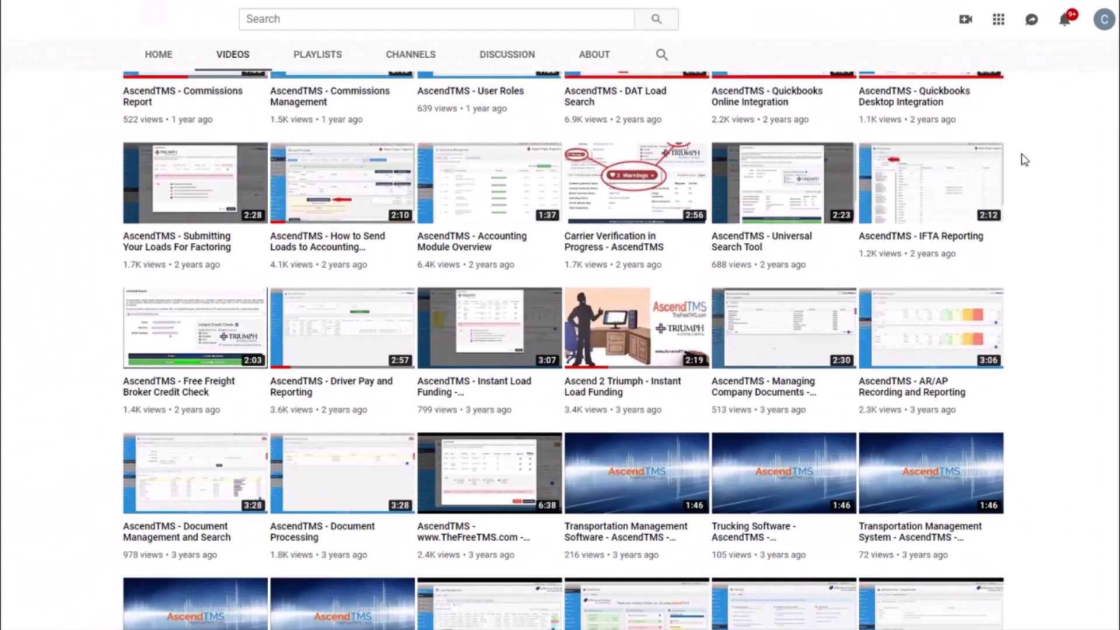